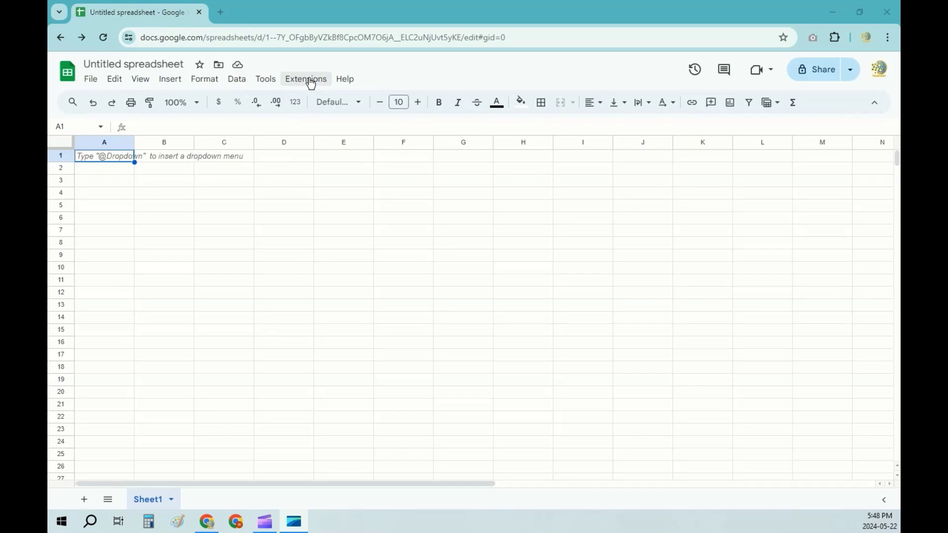
Open the Workspace add-on store via Extensions > Add-ons > Get add-ons.
{"action": "left_click", "coordinate": [310, 82]}
{"action": "mouse_move", "coordinate": [319, 99]}
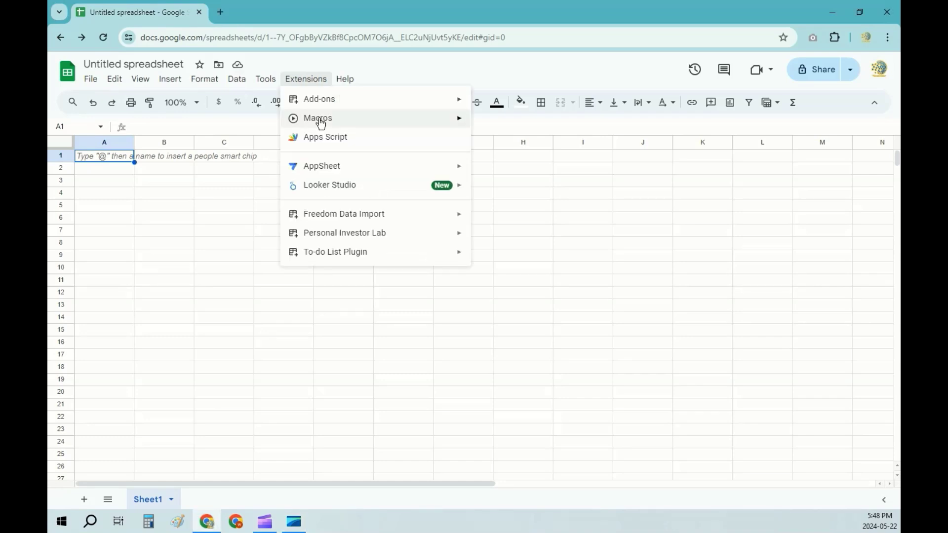
{"action": "left_click", "coordinate": [545, 105]}
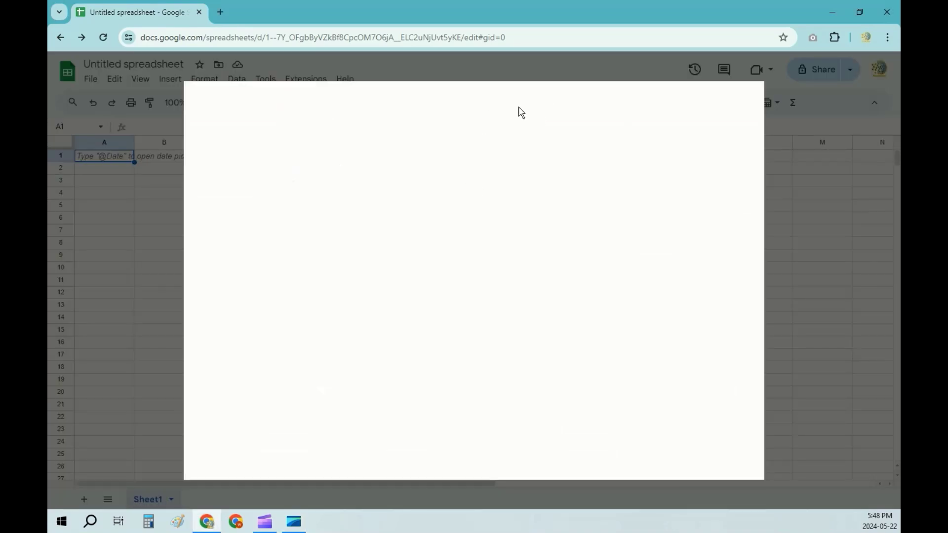
Search the Marketplace for 'One Link Sign-up', open its page and start installing it.
{"action": "left_click", "coordinate": [502, 105]}
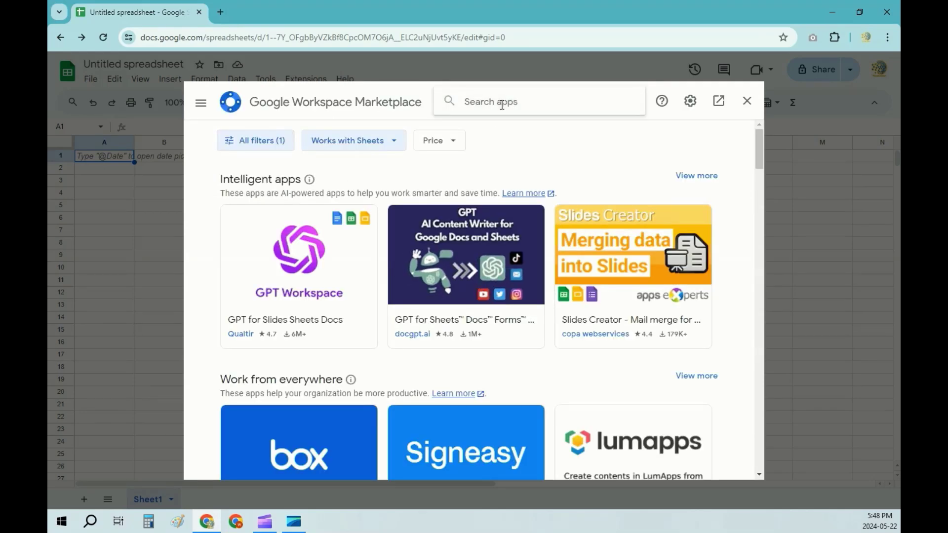
{"action": "type", "text": "One Link"}
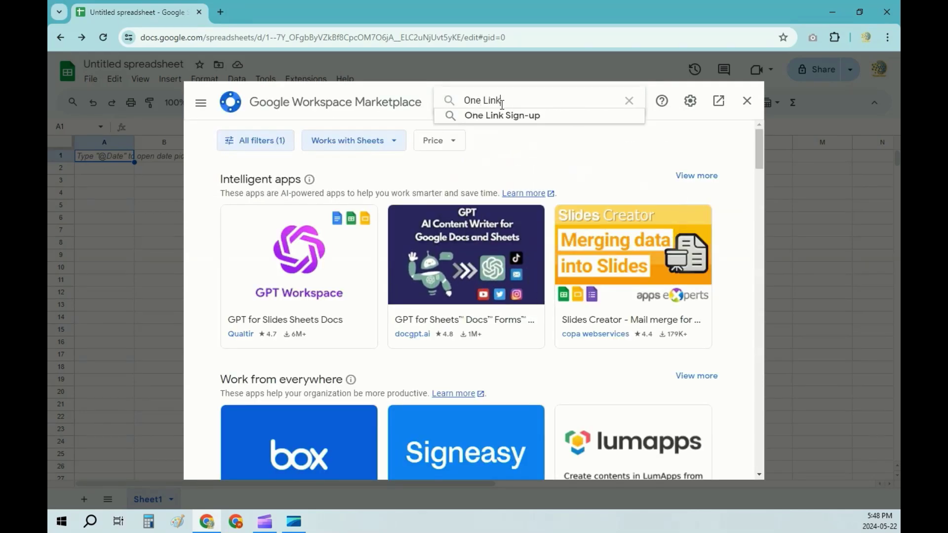
{"action": "type", "text": " Sign-u"}
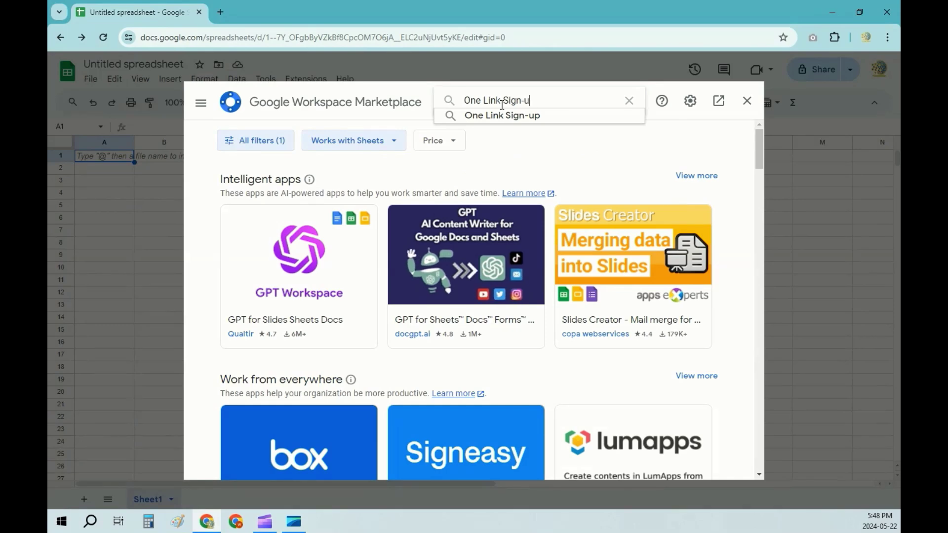
{"action": "type", "text": "p"}
{"action": "key", "text": "Return"}
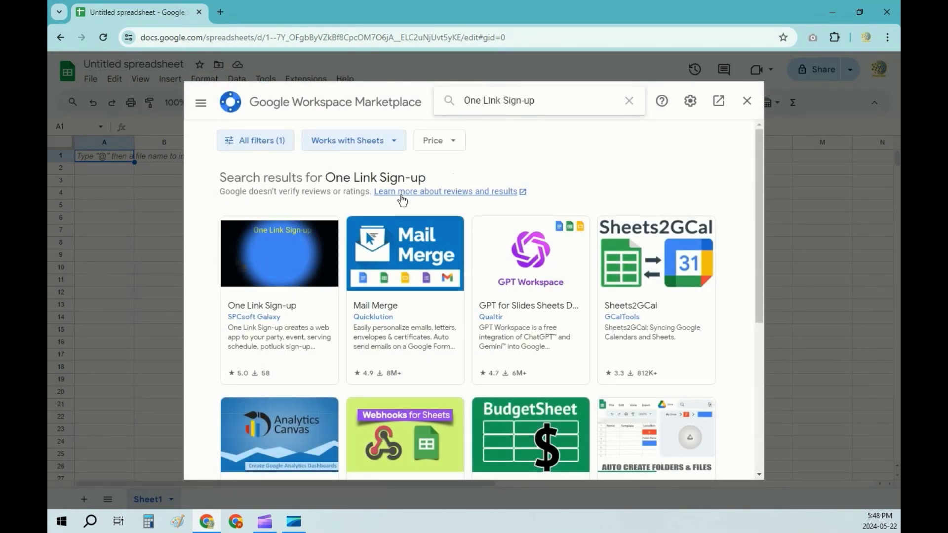
{"action": "left_click", "coordinate": [292, 253]}
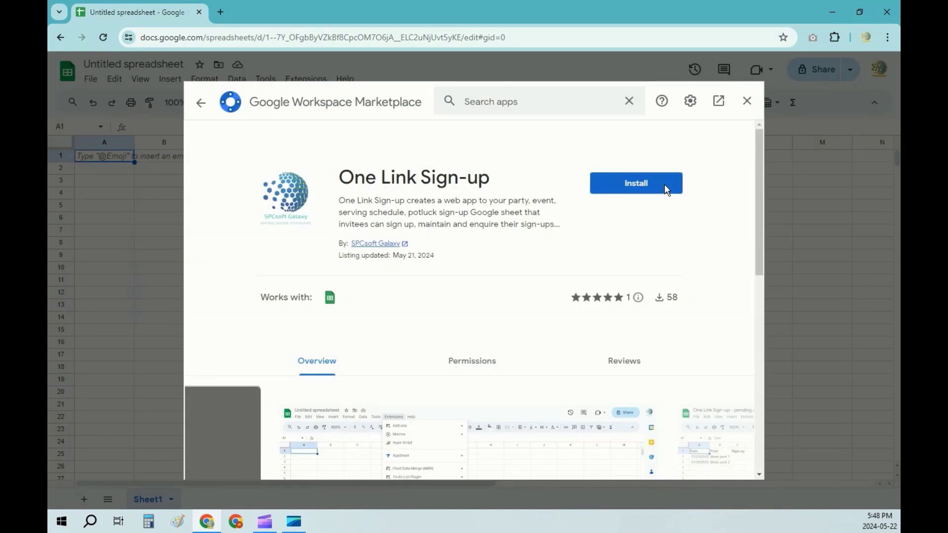
{"action": "left_click", "coordinate": [663, 185]}
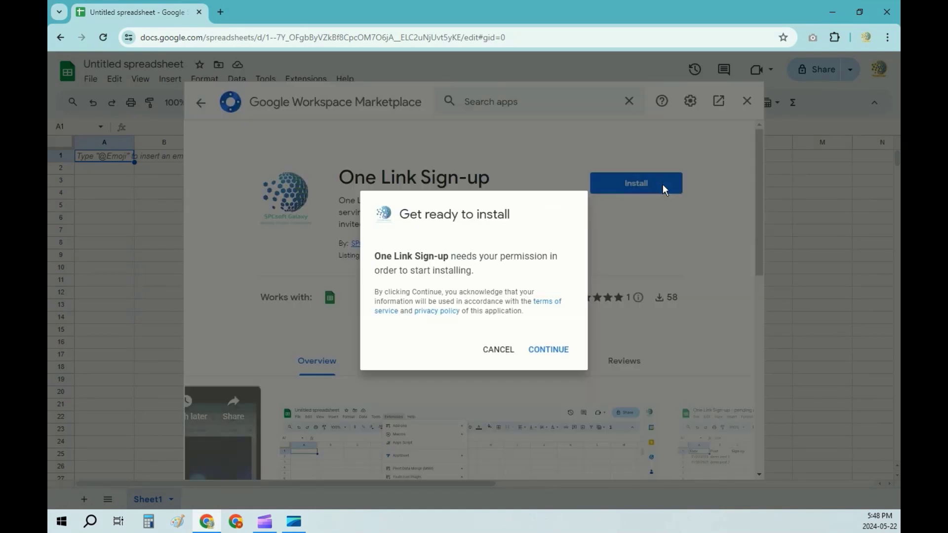
Install One Link Sign-up under the chosen Google account, allowing its requested access.
{"action": "left_click", "coordinate": [550, 351]}
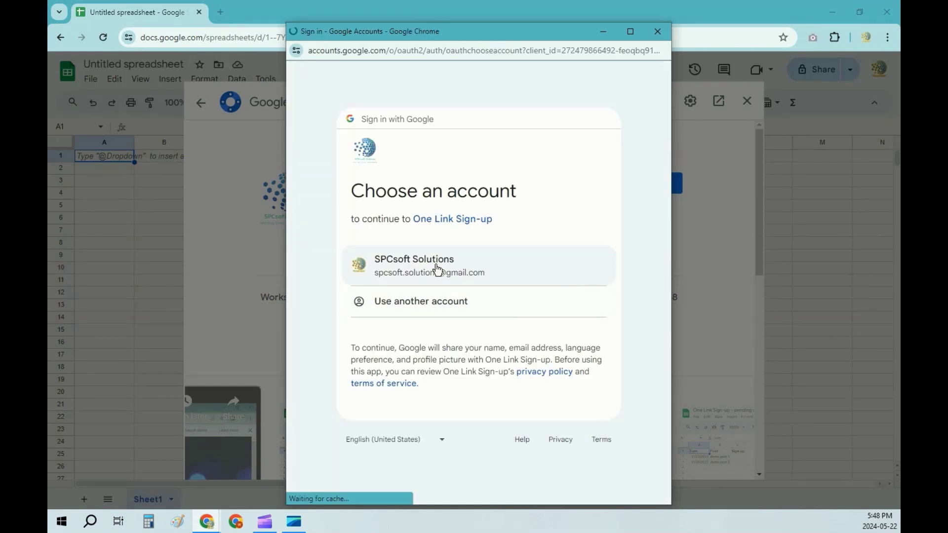
{"action": "left_click", "coordinate": [436, 269]}
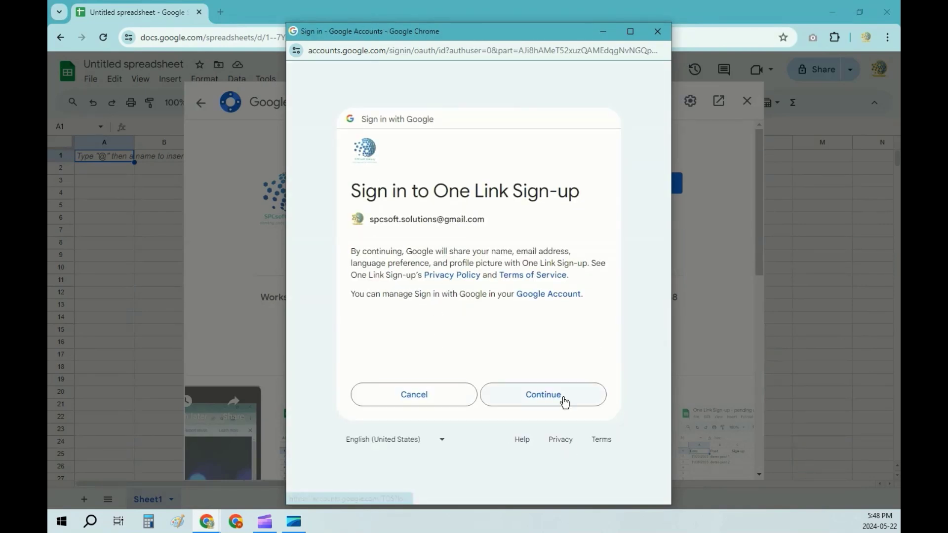
{"action": "left_click", "coordinate": [564, 400]}
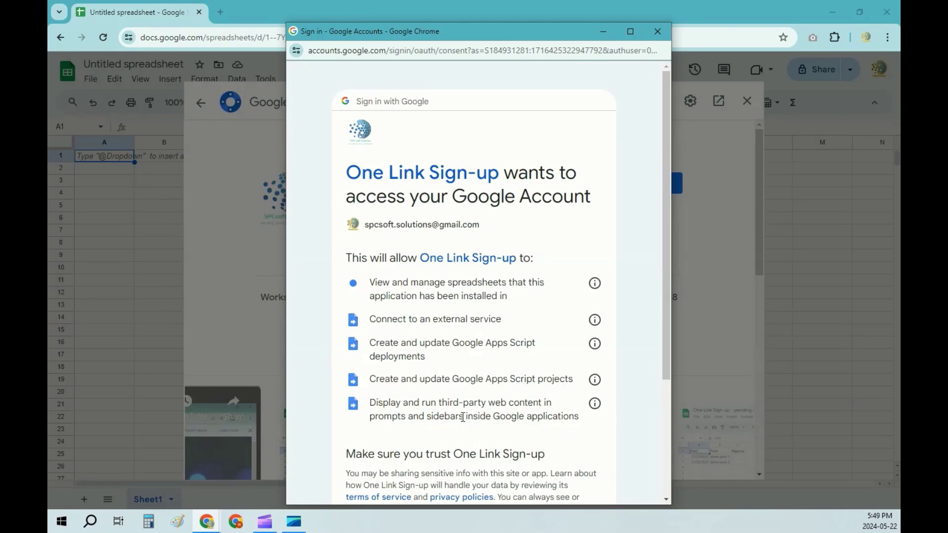
{"action": "scroll", "coordinate": [462, 417], "scroll_direction": "down", "scroll_amount": 3}
{"action": "left_click", "coordinate": [527, 421]}
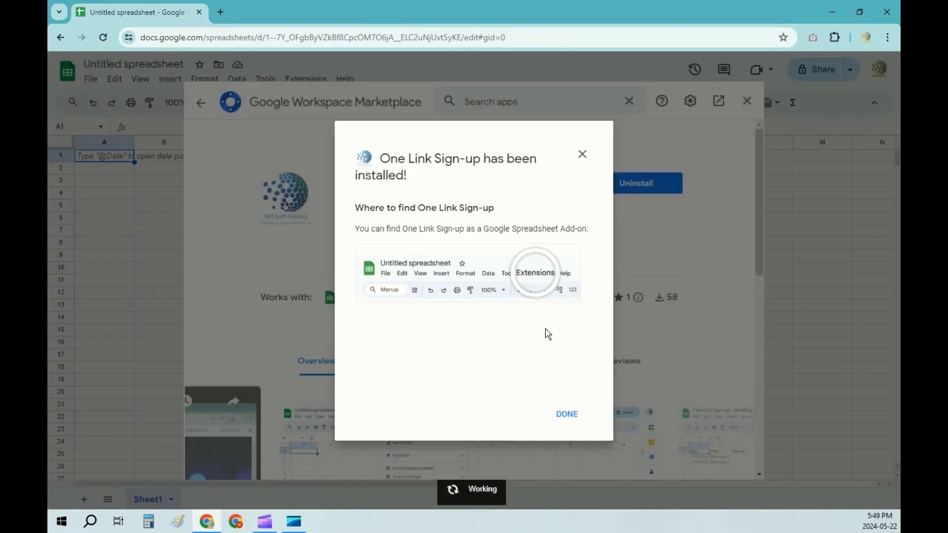
{"action": "left_click", "coordinate": [568, 414]}
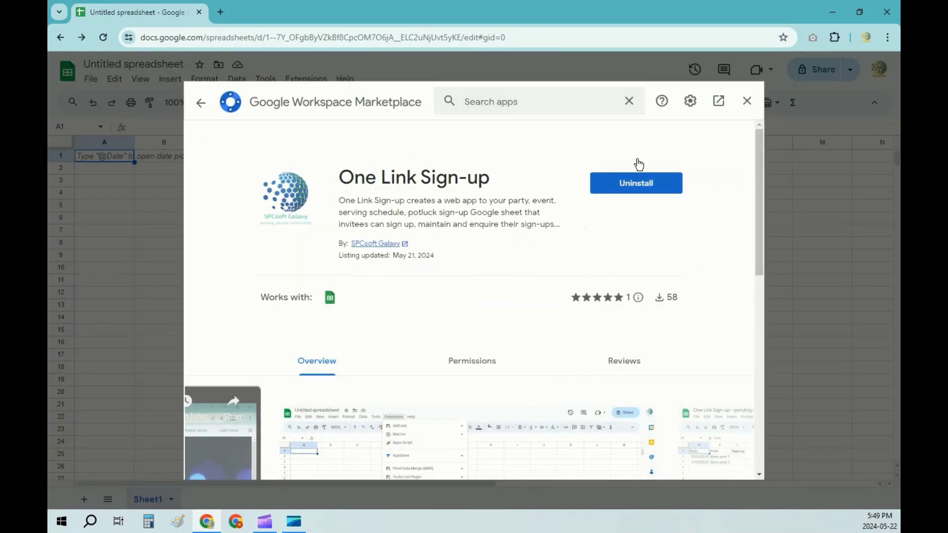
Close the Marketplace and launch One Link Sign-up's Set up web app, picking the Event template.
{"action": "left_click", "coordinate": [746, 101]}
{"action": "left_click", "coordinate": [309, 80]}
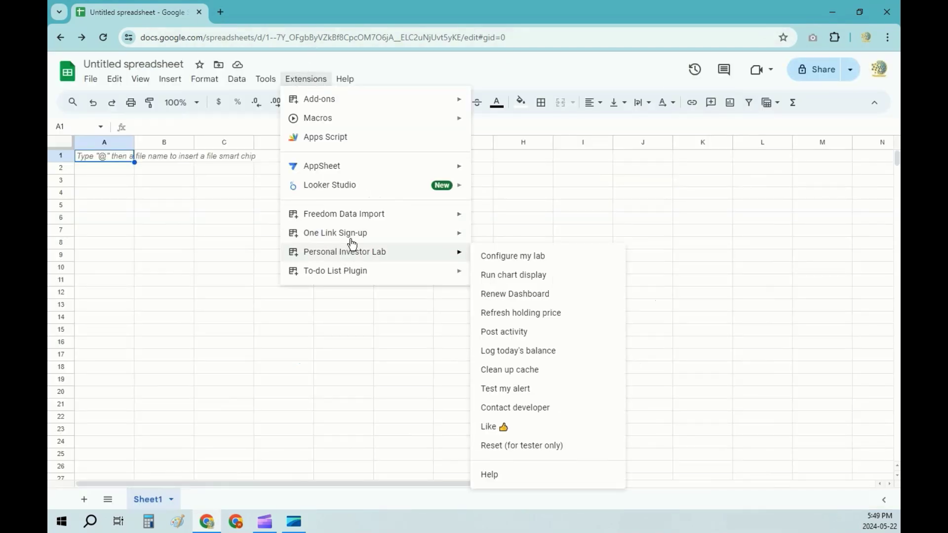
{"action": "mouse_move", "coordinate": [335, 233]}
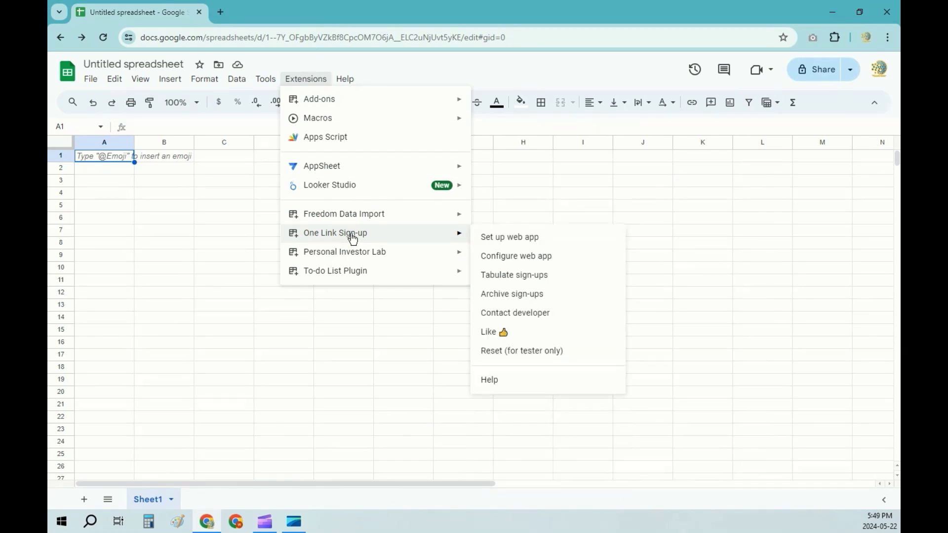
{"action": "left_click", "coordinate": [502, 241]}
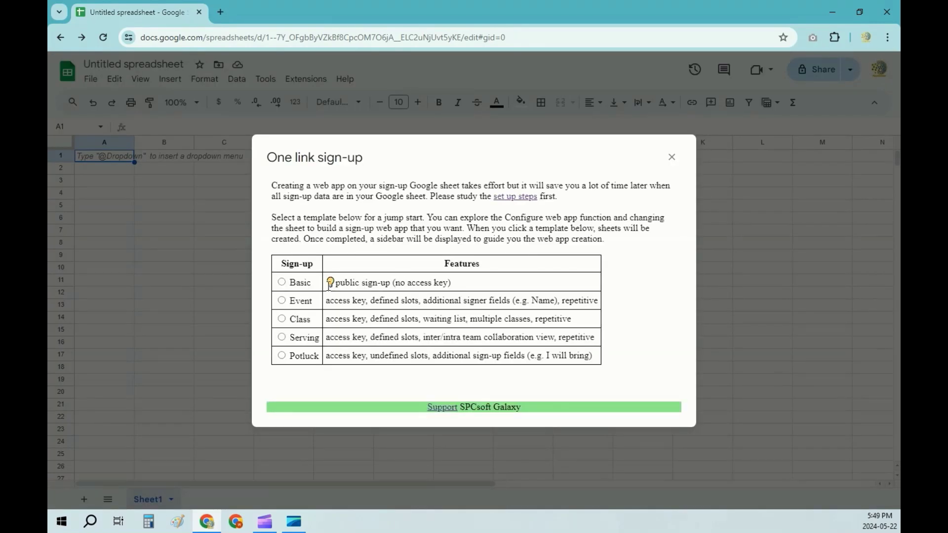
{"action": "left_click", "coordinate": [282, 300]}
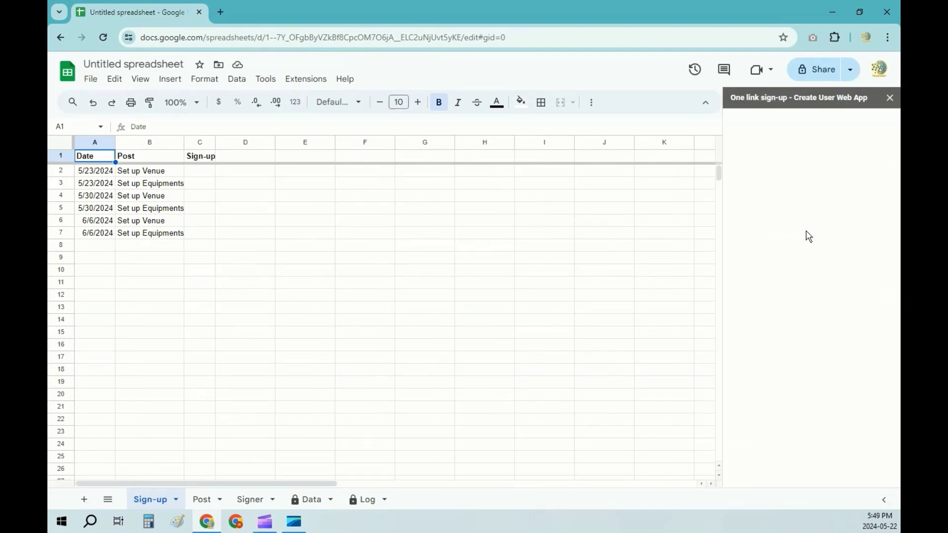
Select the Untitled spreadsheet title for renaming, as the first setup step asks.
{"action": "left_click", "coordinate": [87, 65]}
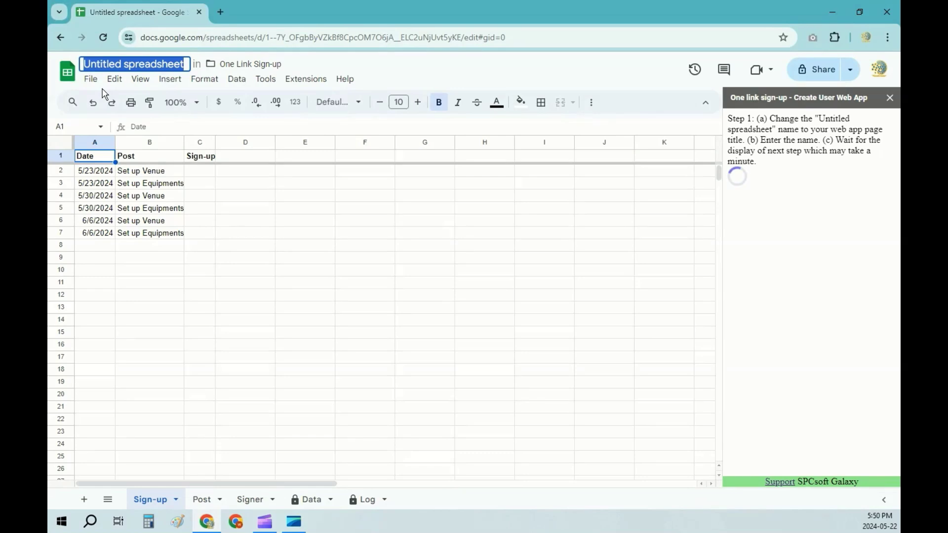
Enter 'Demo Events Sign-up' as the new spreadsheet title.
{"action": "type", "text": "Demo"}
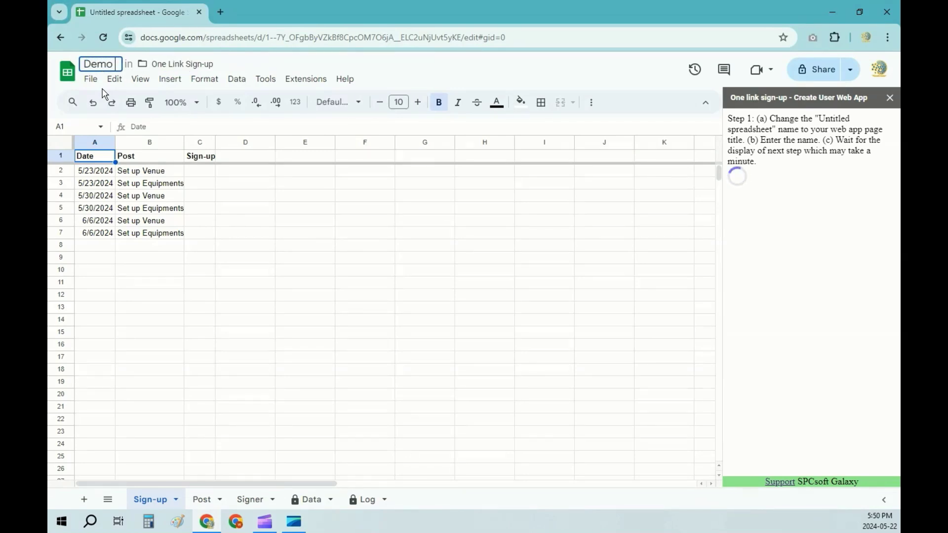
{"action": "type", "text": " Event"}
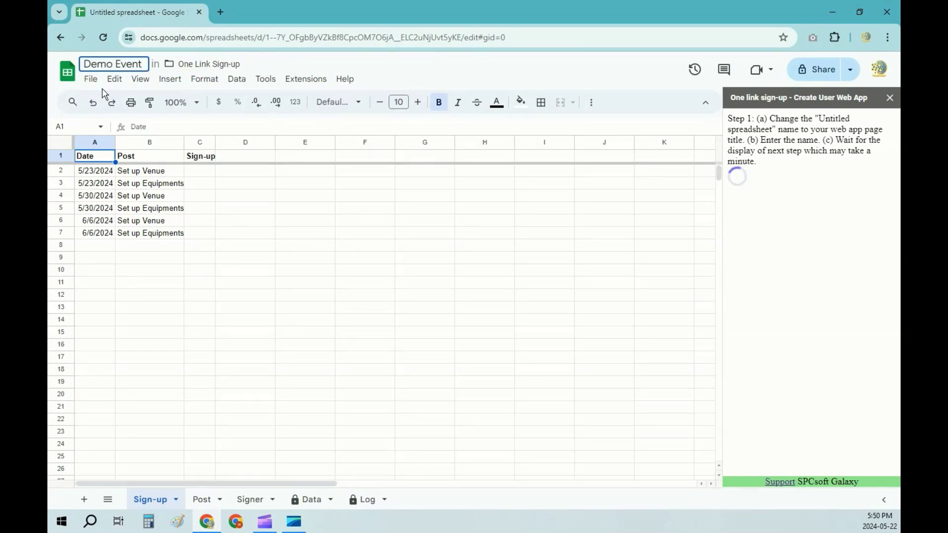
{"action": "type", "text": "s"}
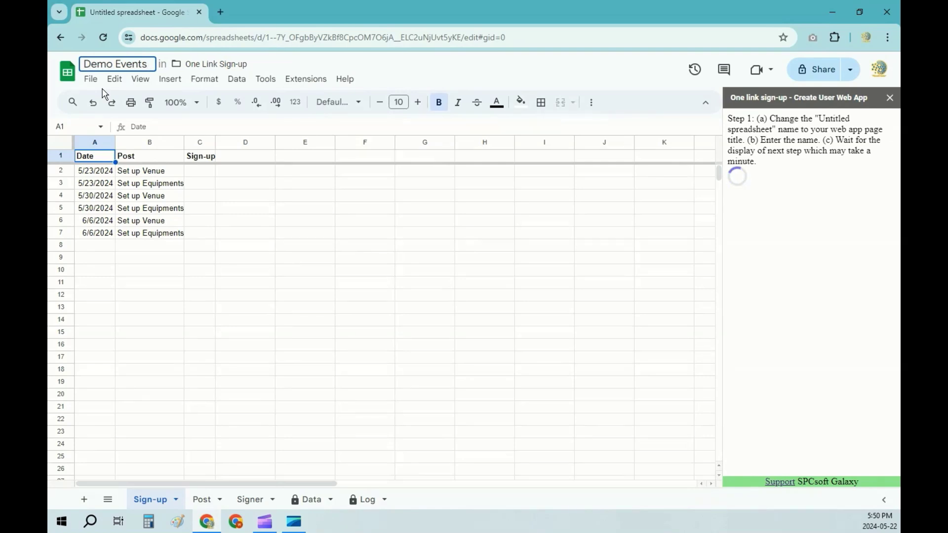
{"action": "type", "text": " Sign-u"}
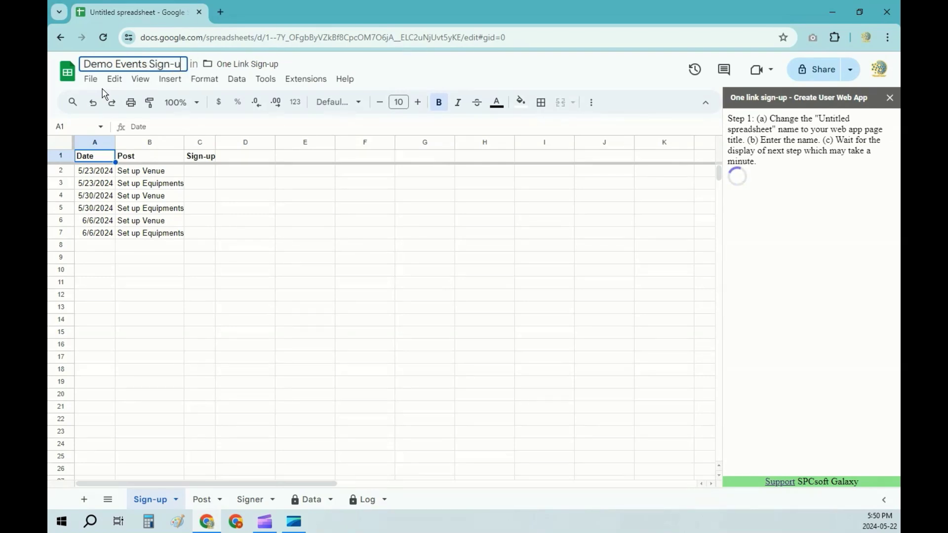
{"action": "type", "text": "p"}
{"action": "key", "text": "Return"}
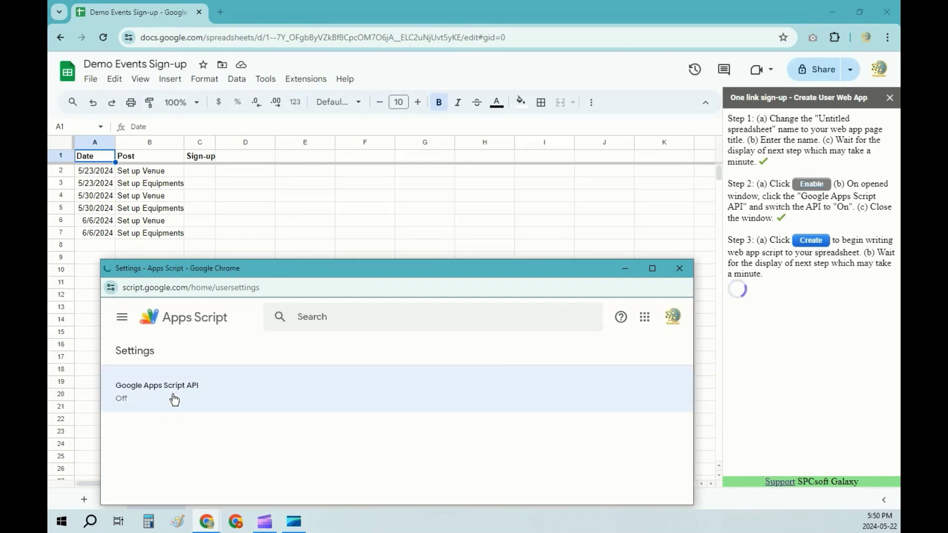
Turn the Google Apps Script API on in Apps Script settings and close that window.
{"action": "left_click", "coordinate": [174, 398]}
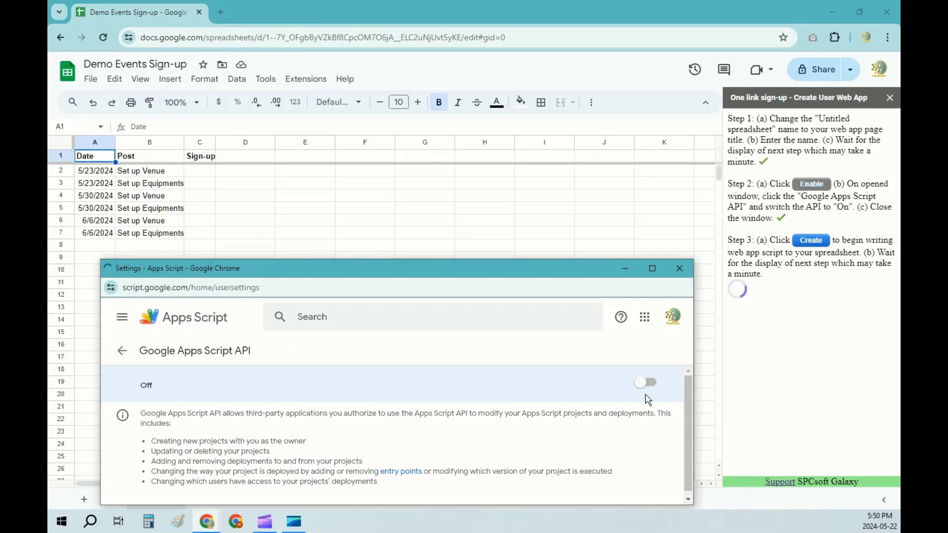
{"action": "left_click", "coordinate": [655, 384]}
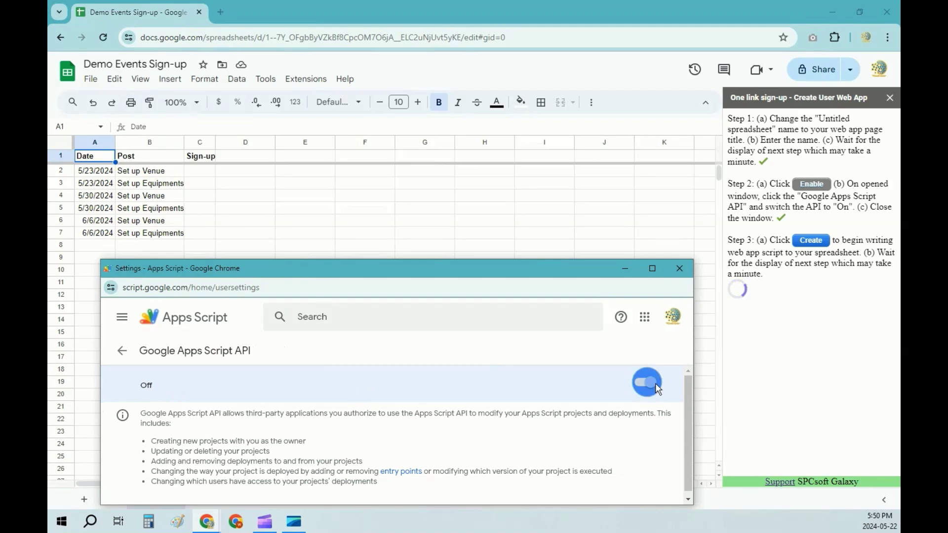
{"action": "left_click", "coordinate": [678, 268]}
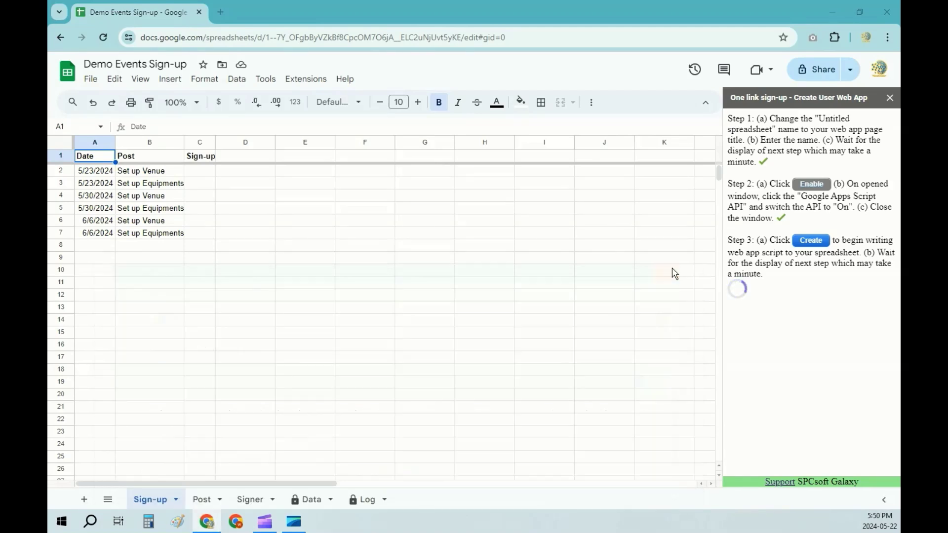
Create the sign-up web app script from the One Link Sign-up sidebar's third step.
{"action": "left_click", "coordinate": [818, 243]}
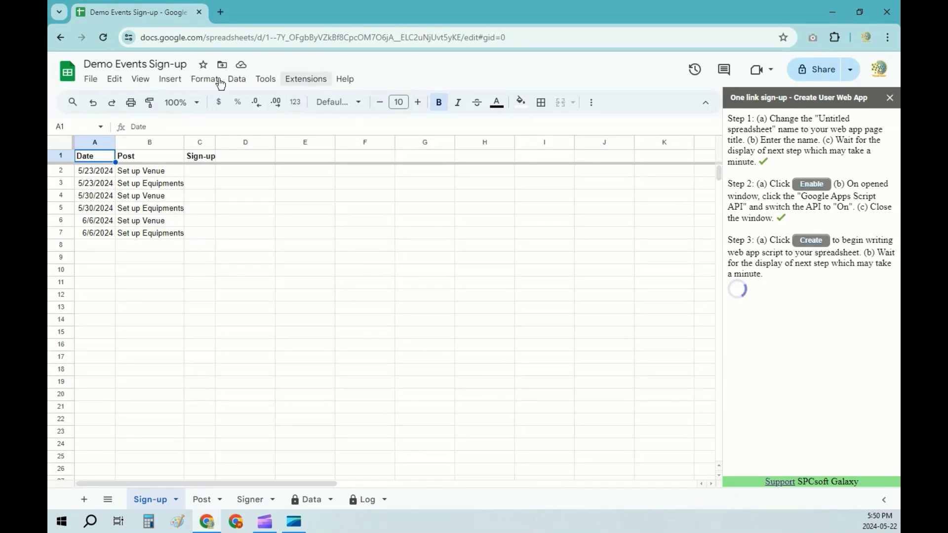
{"action": "left_click", "coordinate": [301, 80]}
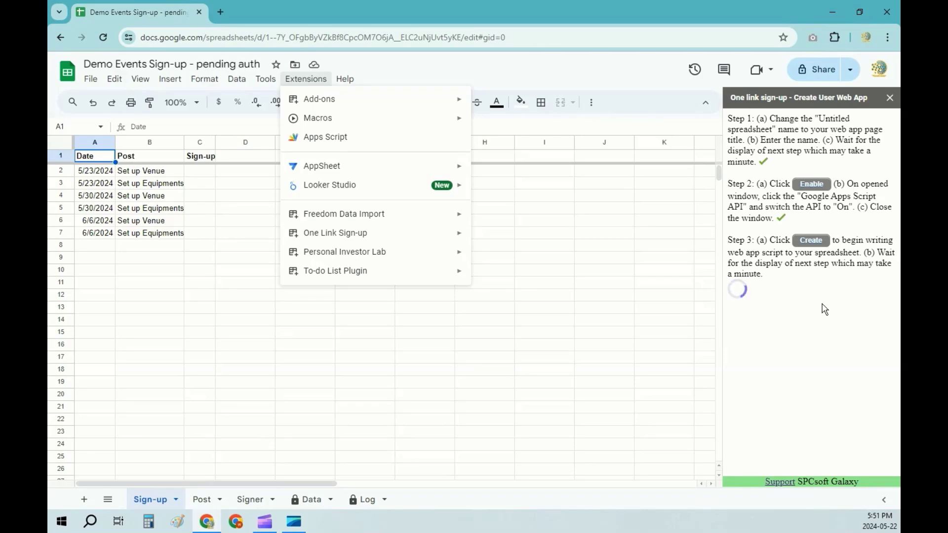
{"action": "left_click", "coordinate": [824, 309]}
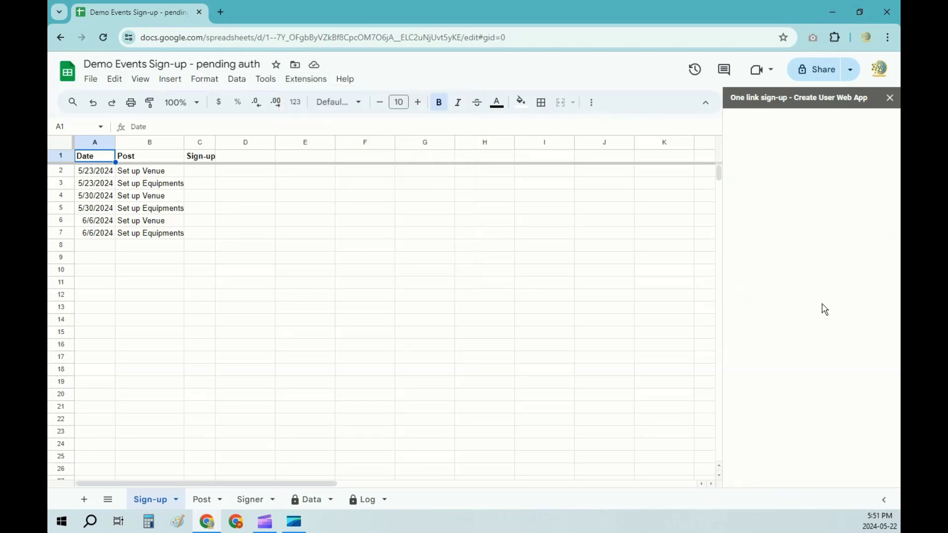
{"action": "left_click", "coordinate": [321, 80]}
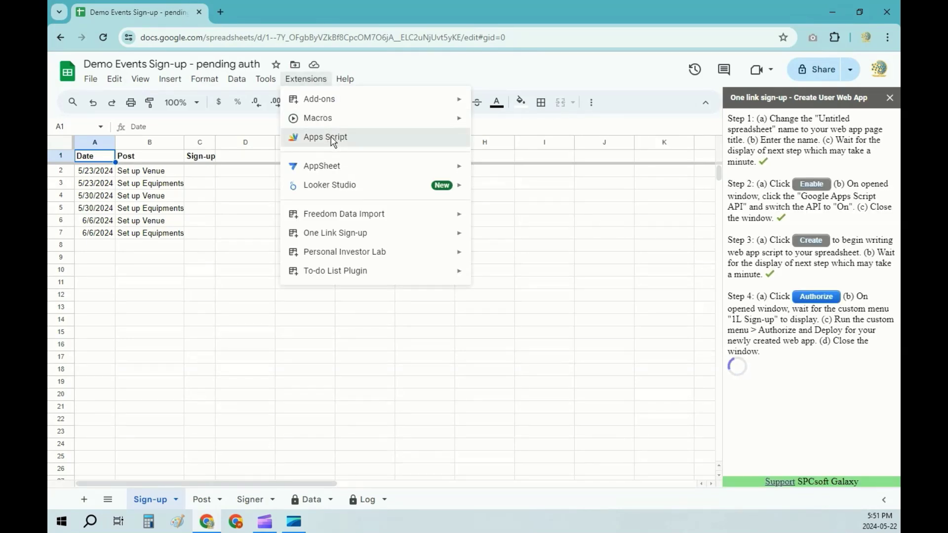
{"action": "left_click", "coordinate": [332, 140]}
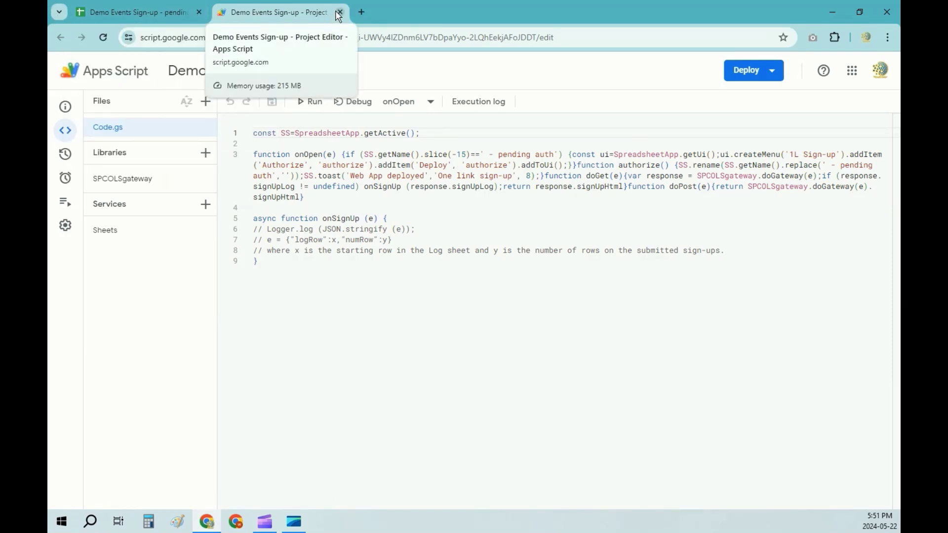
{"action": "left_click", "coordinate": [340, 12]}
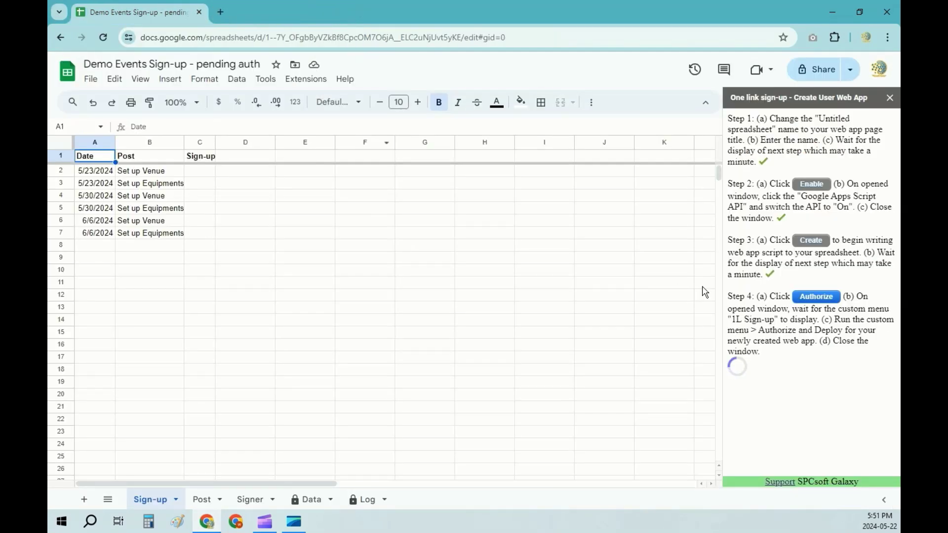
Start authorization from the sidebar and run 1L Sign-up > Authorize, agreeing to continue.
{"action": "left_click", "coordinate": [816, 297]}
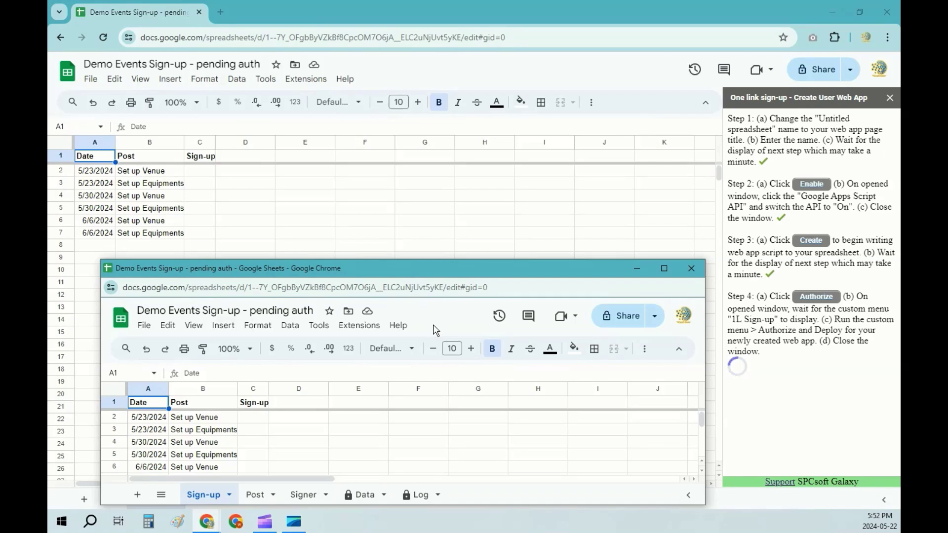
{"action": "left_click", "coordinate": [435, 327]}
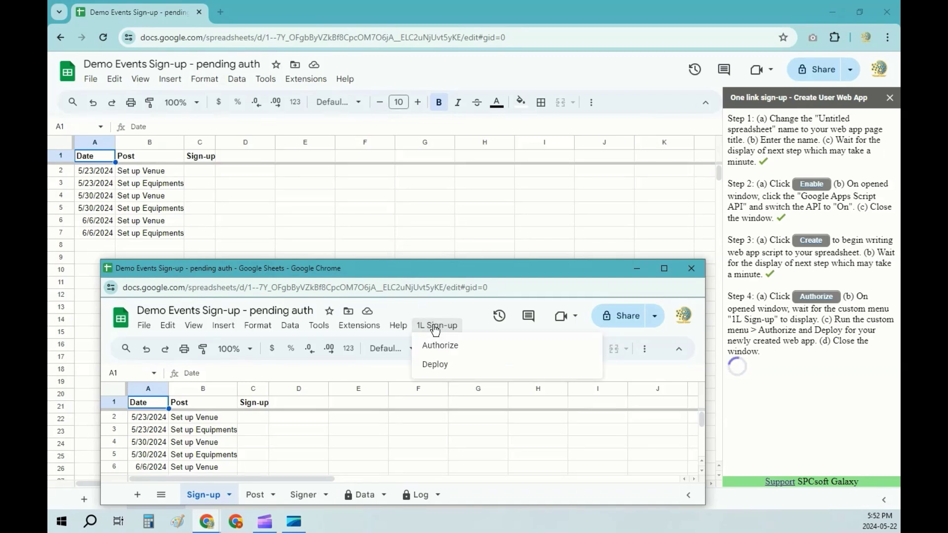
{"action": "left_click", "coordinate": [435, 346]}
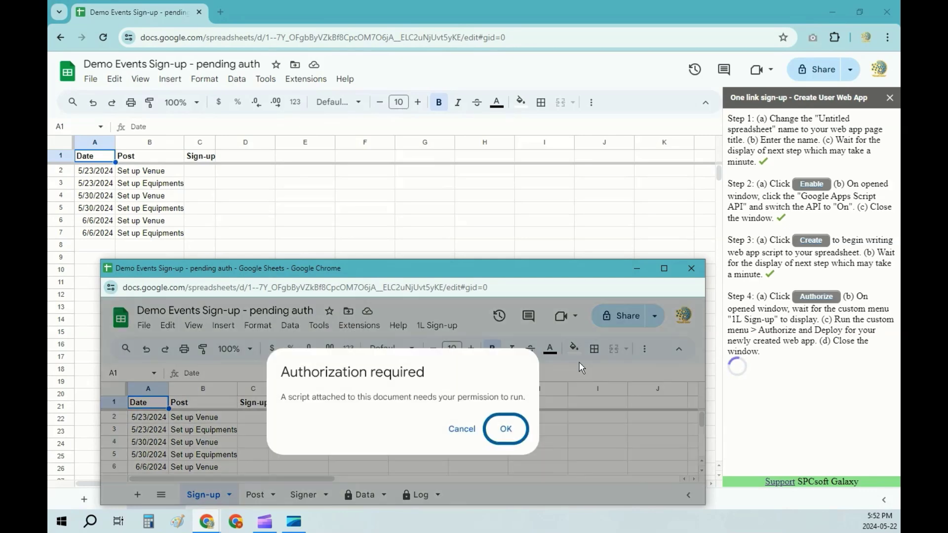
{"action": "left_click", "coordinate": [512, 429]}
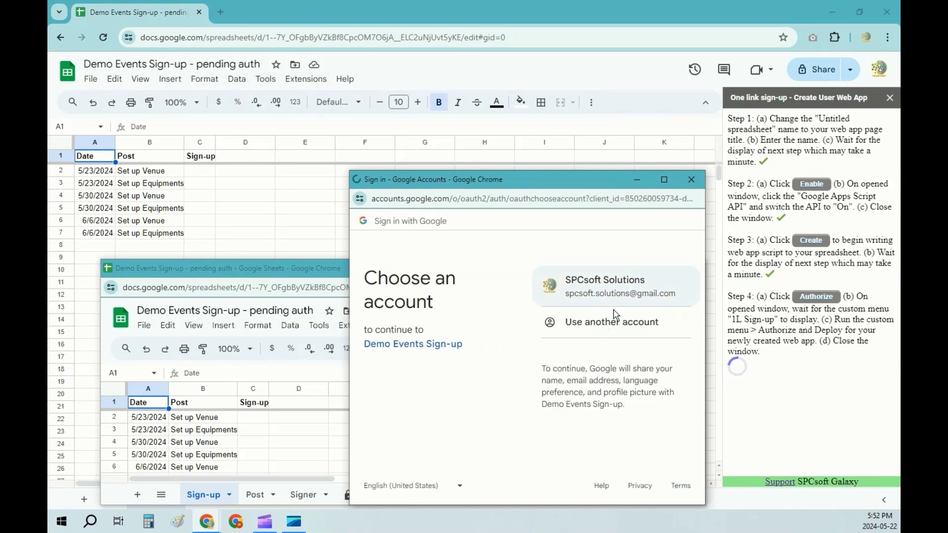
Choose the Google account, bypass the unverified-app warning, and allow Demo Events Sign-up access.
{"action": "left_click", "coordinate": [613, 310]}
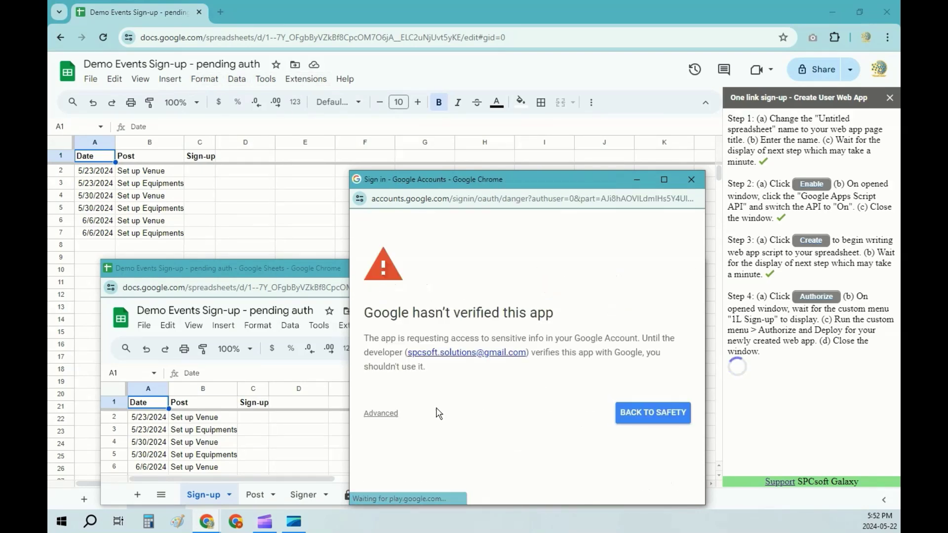
{"action": "left_click", "coordinate": [392, 419]}
{"action": "scroll", "coordinate": [442, 428], "scroll_direction": "down", "scroll_amount": 1}
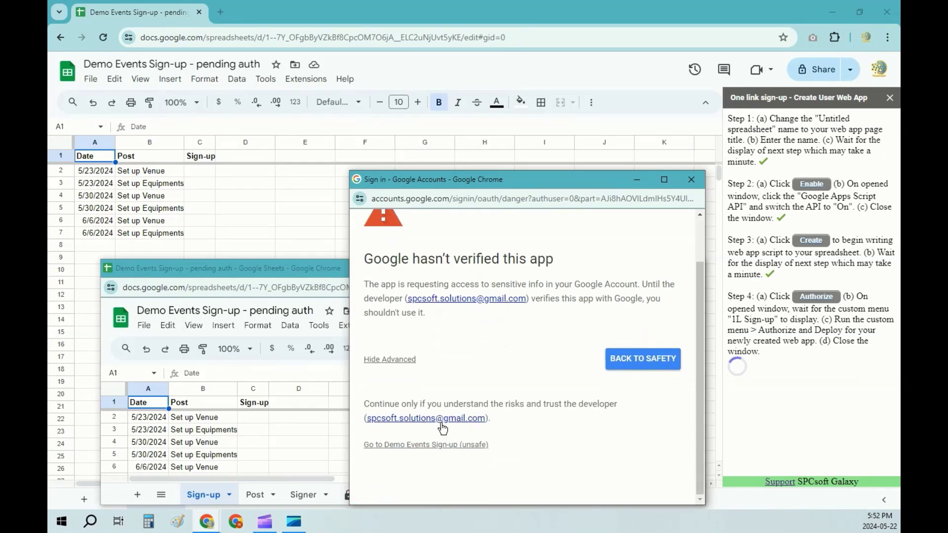
{"action": "left_click", "coordinate": [423, 445]}
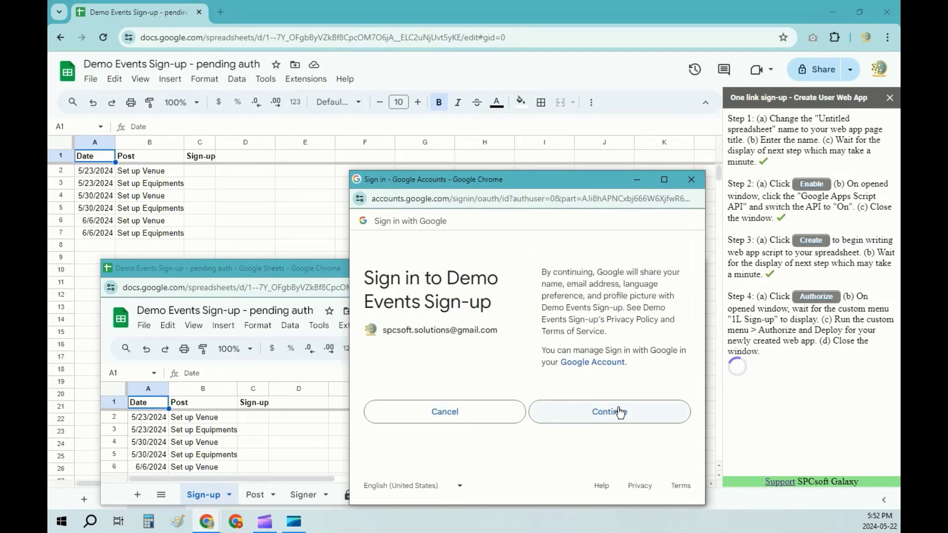
{"action": "left_click", "coordinate": [614, 417]}
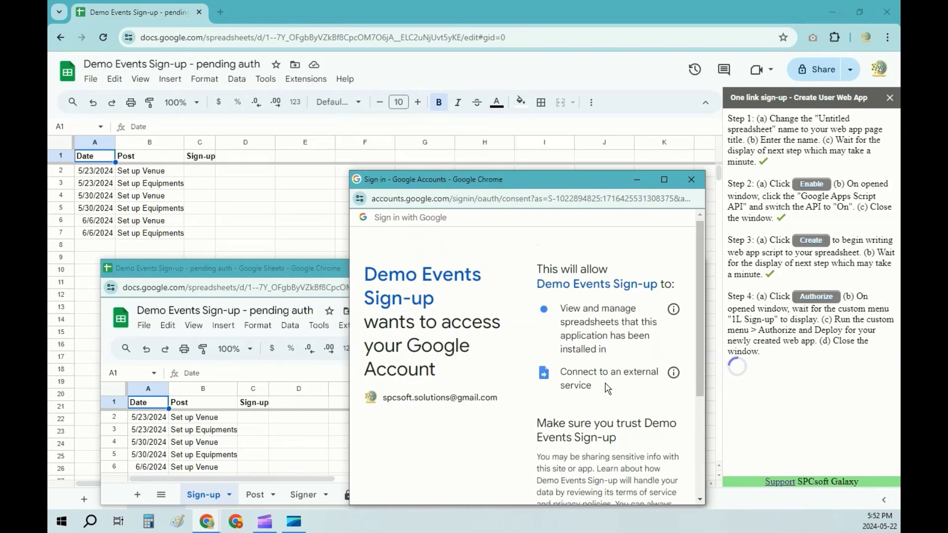
{"action": "scroll", "coordinate": [607, 390], "scroll_direction": "down", "scroll_amount": 3}
{"action": "left_click", "coordinate": [632, 434]}
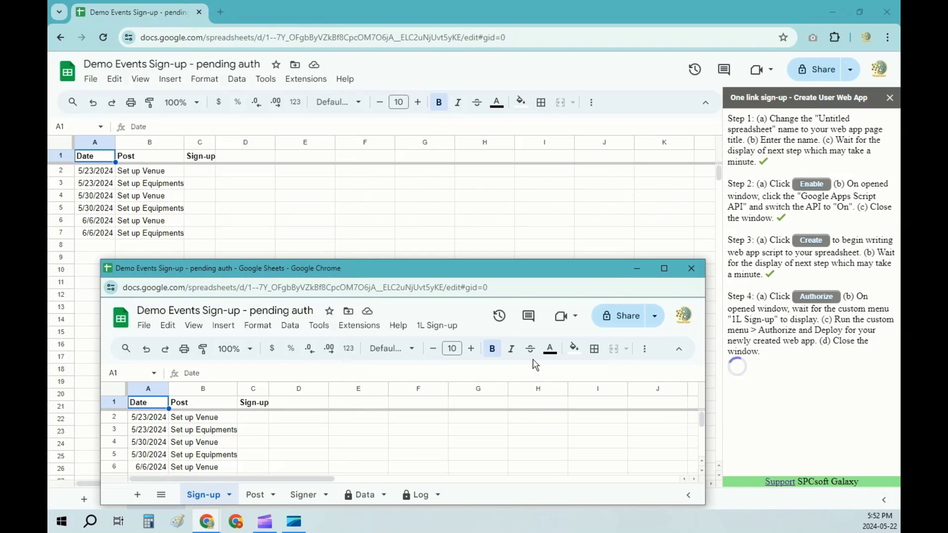
Deploy via 1L Sign-up > Deploy, close the extra window, and dismiss the ready message.
{"action": "left_click", "coordinate": [437, 334]}
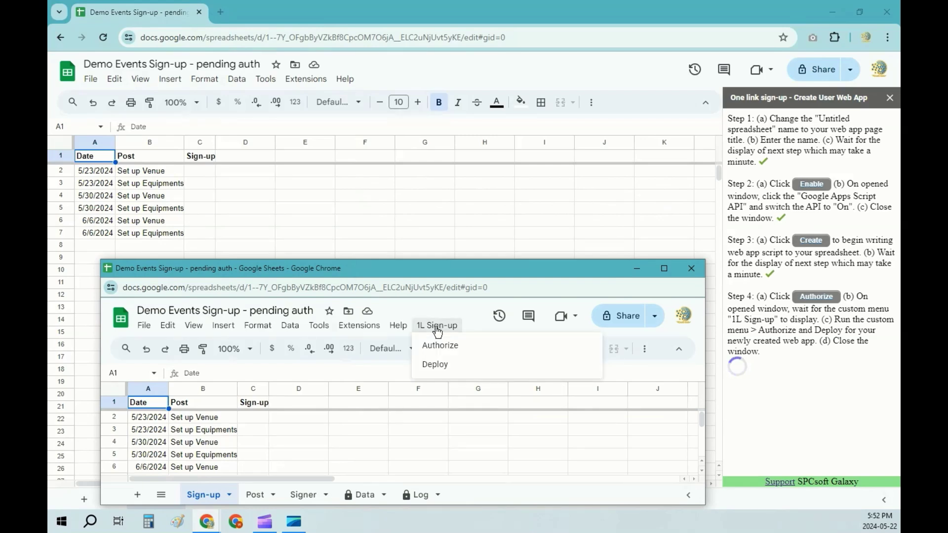
{"action": "left_click", "coordinate": [437, 366]}
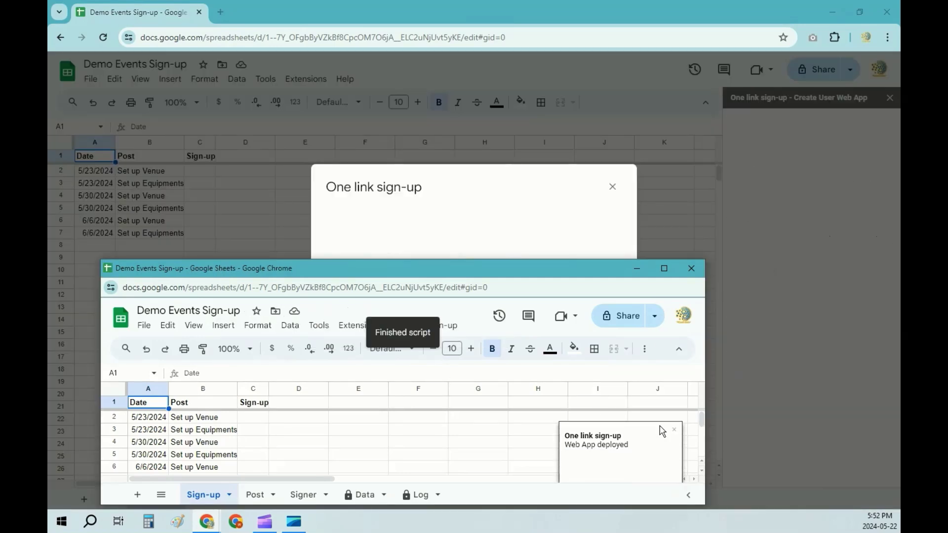
{"action": "left_click", "coordinate": [691, 270]}
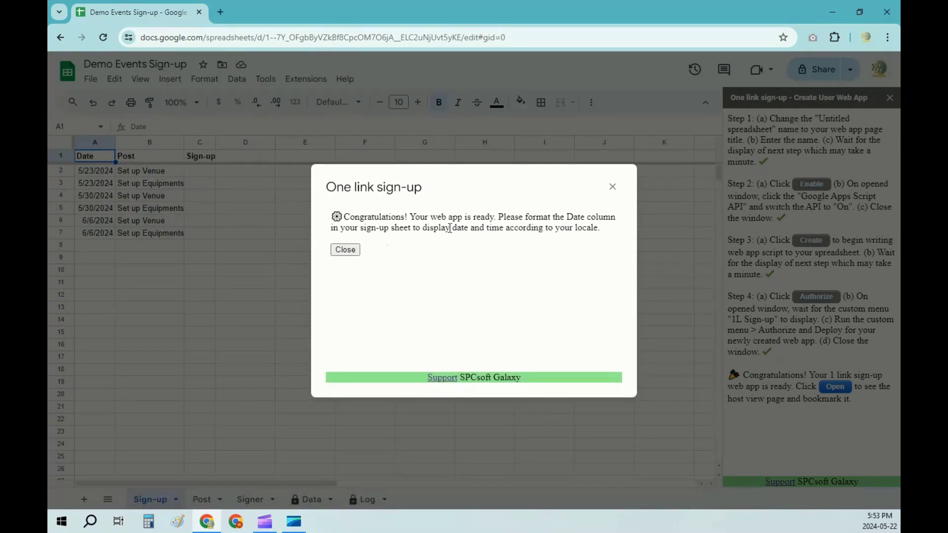
{"action": "left_click", "coordinate": [349, 251]}
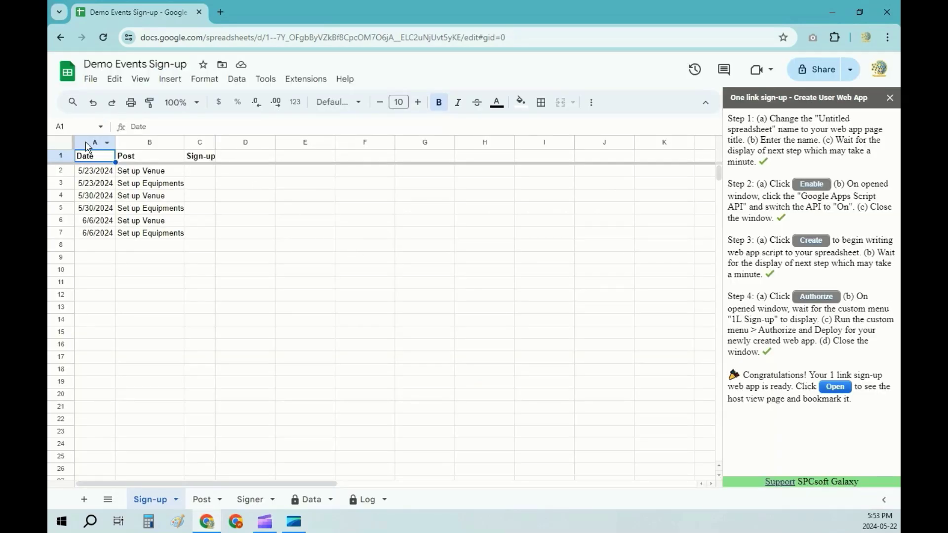
Format column A as date time, widen it to fit, and open the web app host page.
{"action": "left_click", "coordinate": [86, 144]}
{"action": "left_click", "coordinate": [204, 78]}
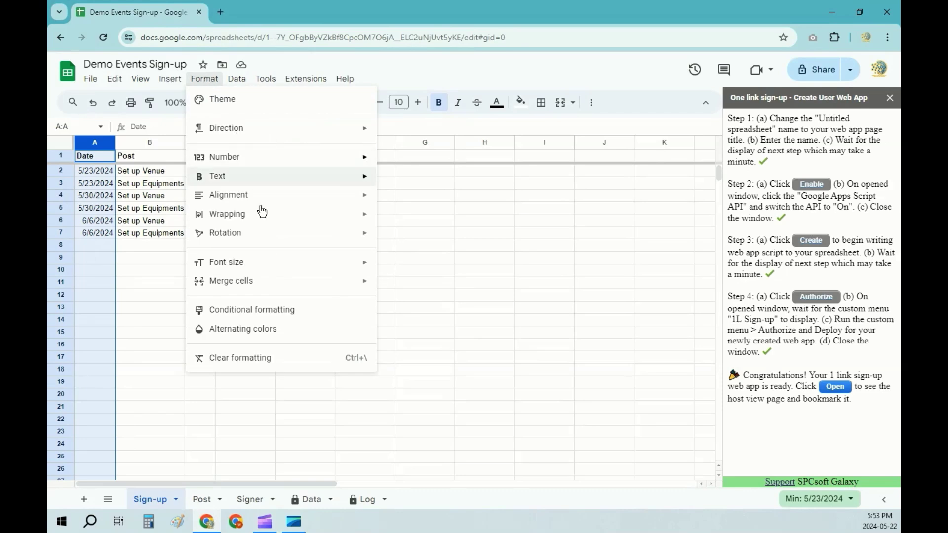
{"action": "mouse_move", "coordinate": [224, 157]}
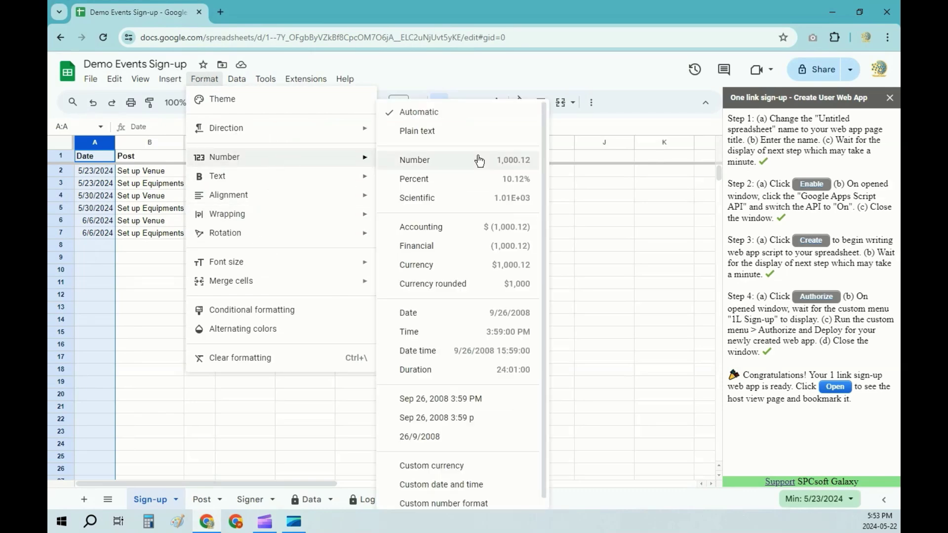
{"action": "left_click", "coordinate": [442, 351]}
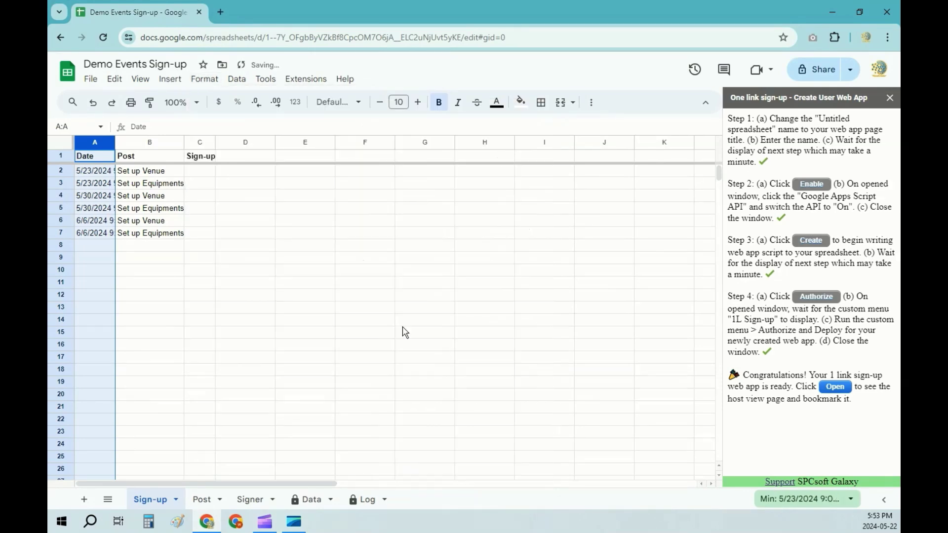
{"action": "left_click_drag", "start_coordinate": [115, 142], "coordinate": [146, 143]}
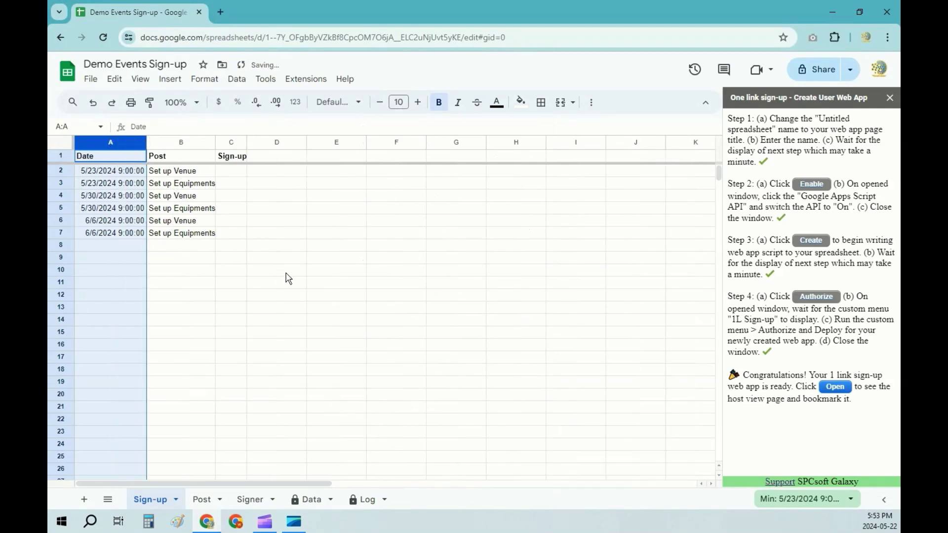
{"action": "left_click", "coordinate": [834, 387]}
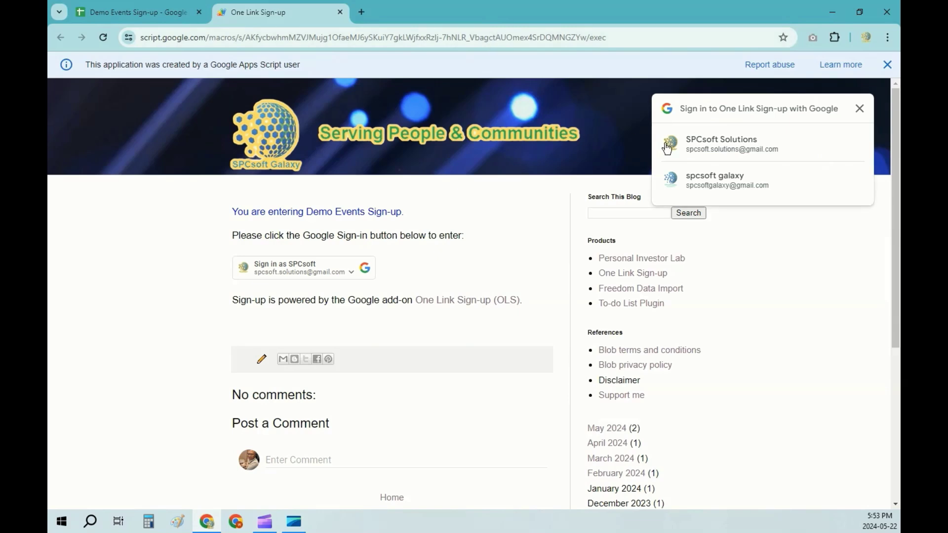
Choose the Google account to reach the Demo Events Sign-up host view.
{"action": "left_click", "coordinate": [730, 147]}
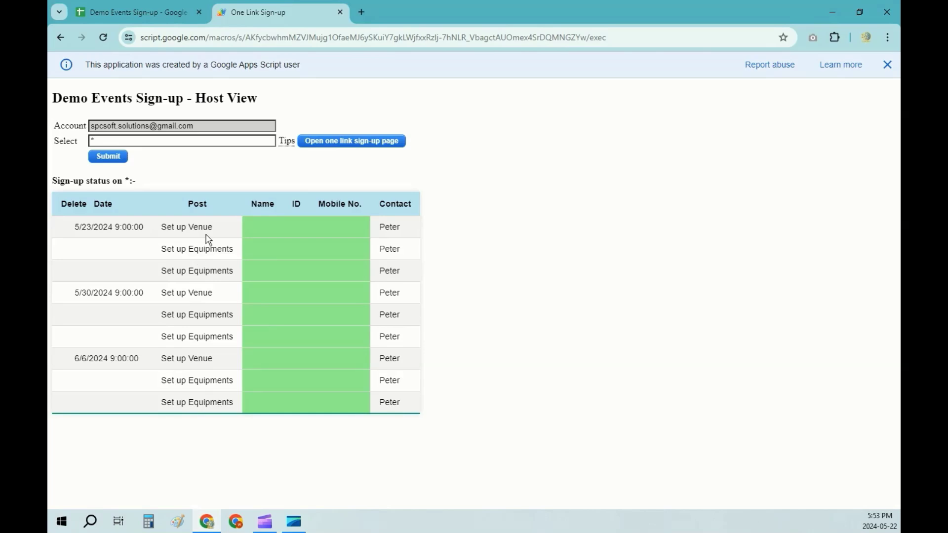
Sign up with mobile 1111 for Set up Venue and Set up Equipments on 5/23 and 5/30.
{"action": "left_click", "coordinate": [355, 142]}
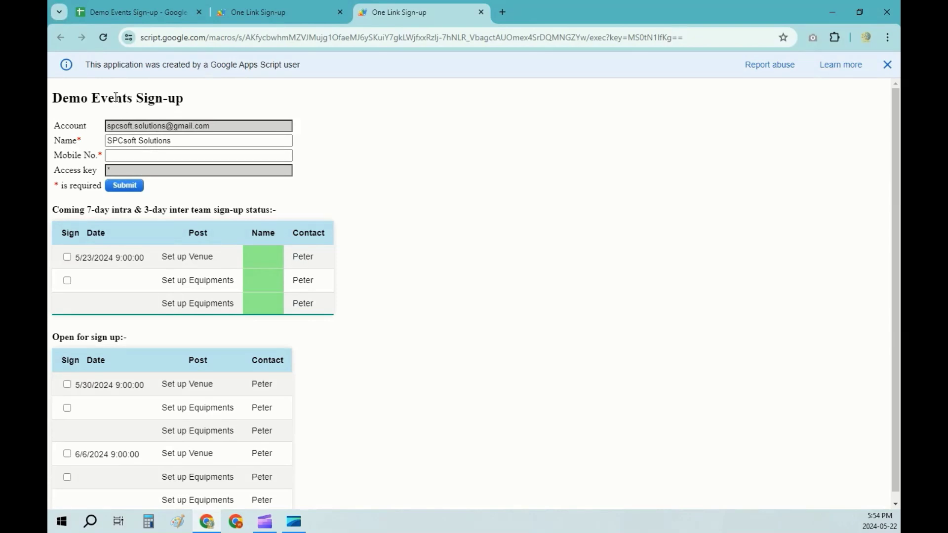
{"action": "left_click", "coordinate": [176, 153]}
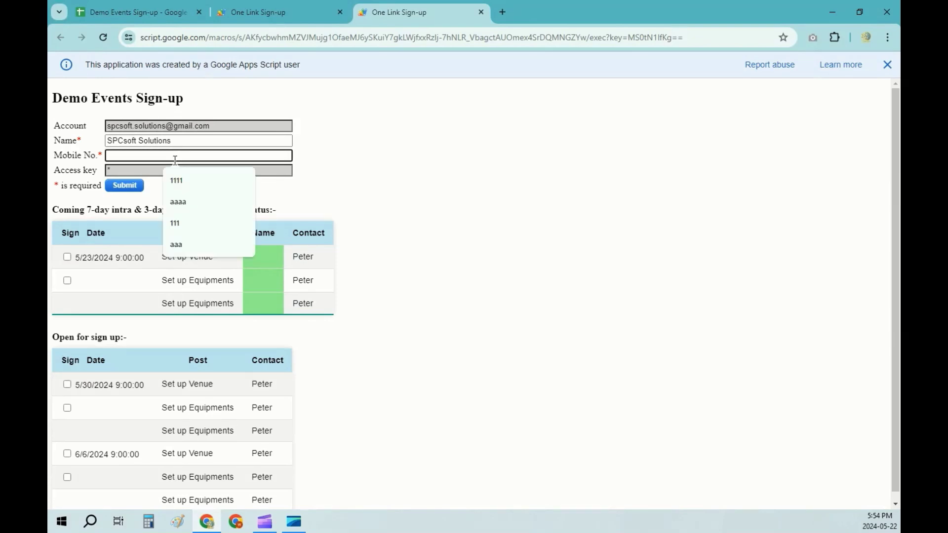
{"action": "left_click", "coordinate": [181, 182]}
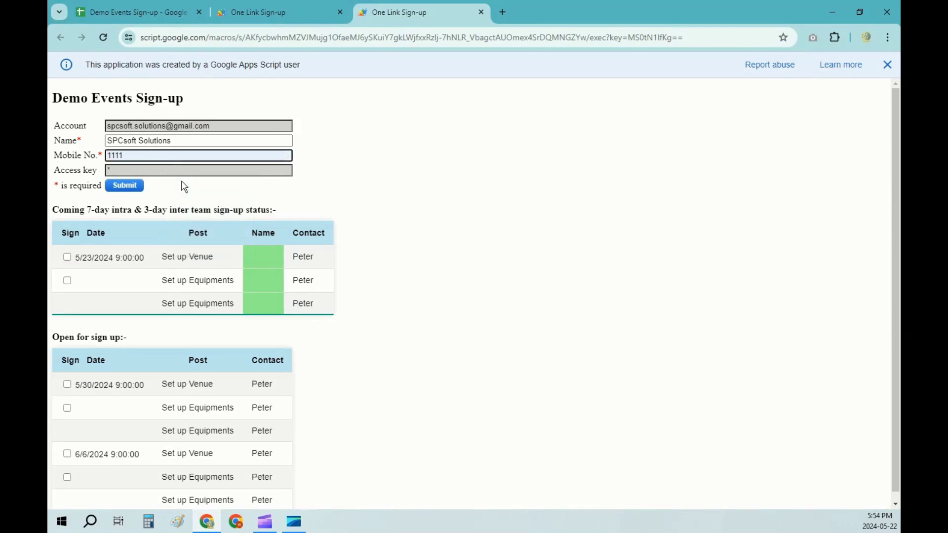
{"action": "left_click", "coordinate": [67, 257]}
{"action": "left_click", "coordinate": [67, 280]}
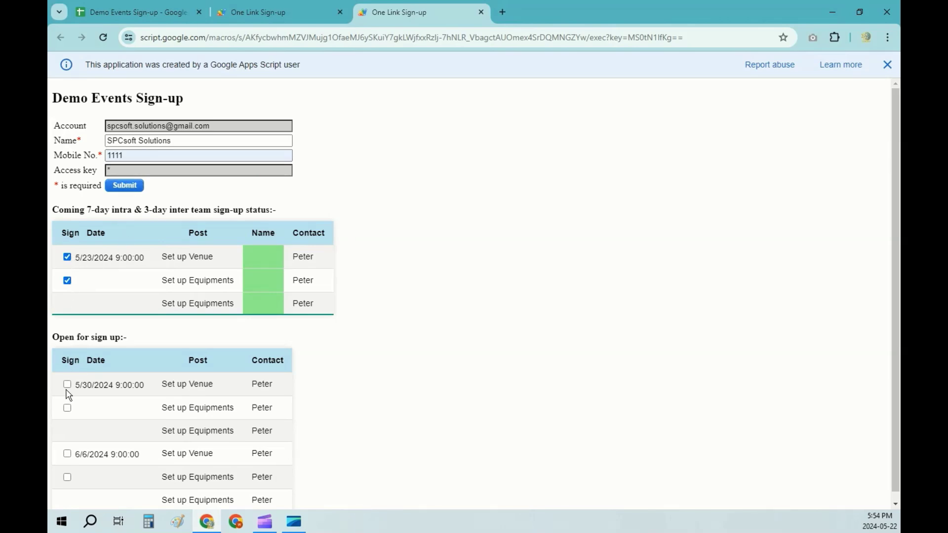
{"action": "left_click", "coordinate": [67, 385]}
{"action": "left_click", "coordinate": [68, 409]}
{"action": "left_click", "coordinate": [125, 186]}
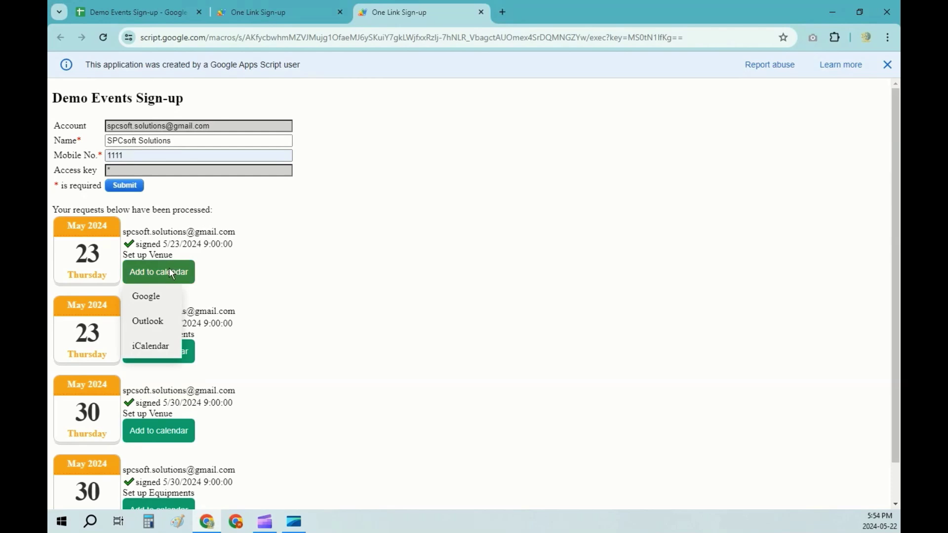
Preview the 5/23 Set up Venue calendar event, reload, and mark 5/30 Set up Equipments for deletion.
{"action": "left_click", "coordinate": [153, 307]}
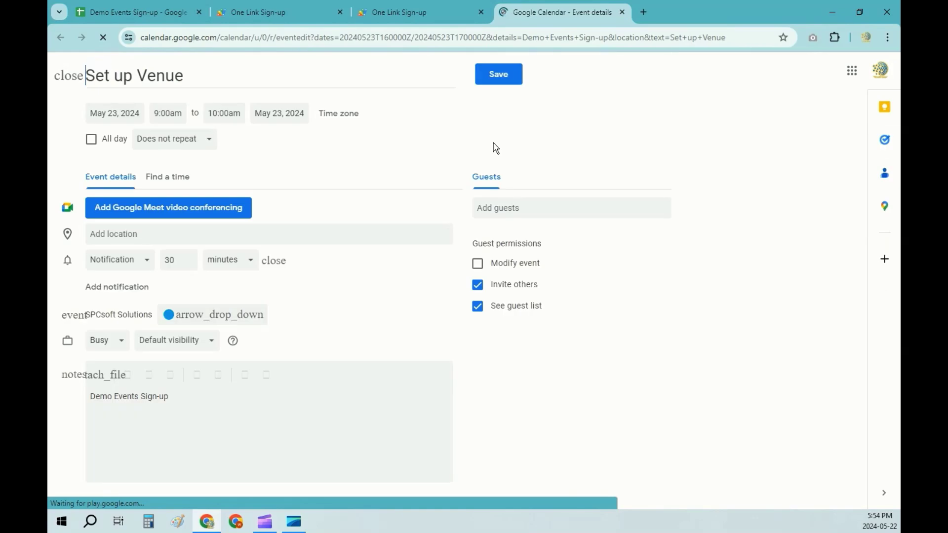
{"action": "left_click", "coordinate": [624, 13]}
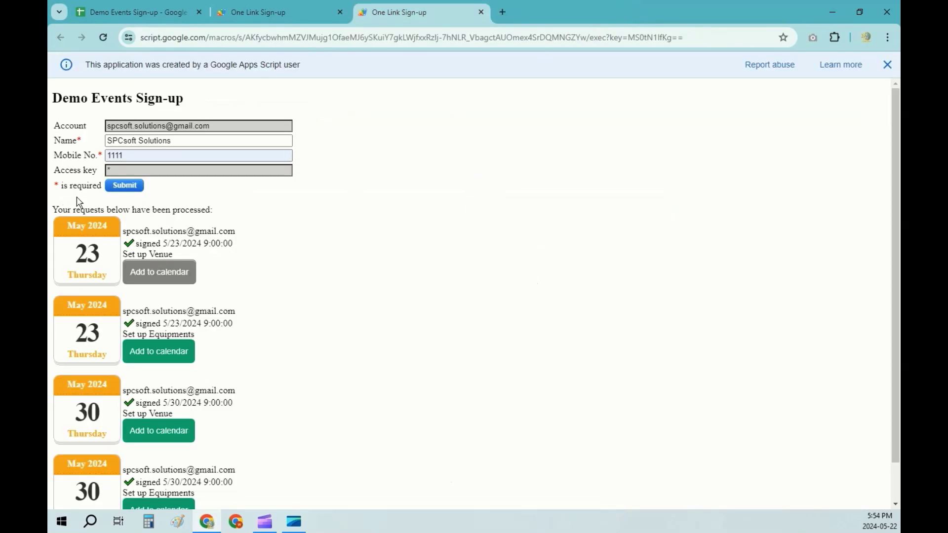
{"action": "left_click", "coordinate": [132, 188]}
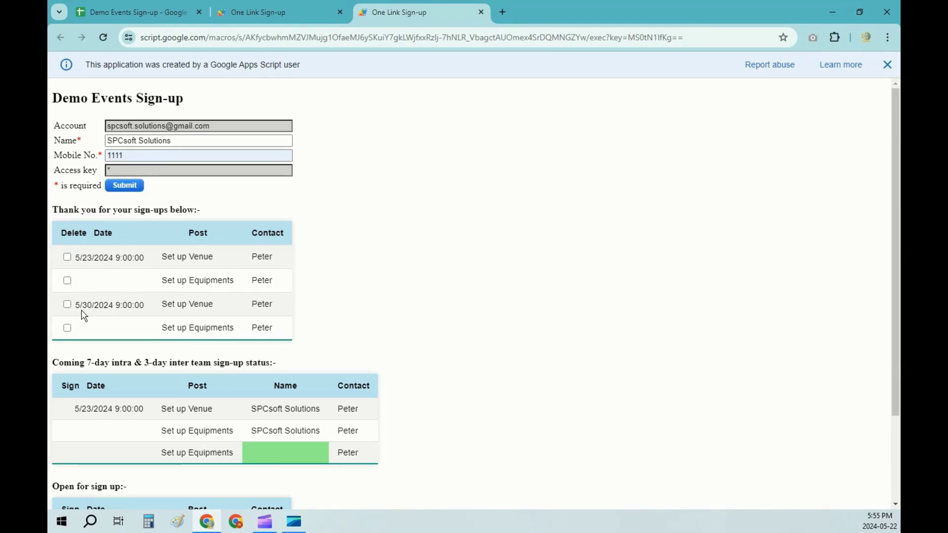
{"action": "left_click", "coordinate": [68, 329]}
Submit the 5/30 Set up Equipments deletion and refresh the host view sign-up status.
{"action": "left_click", "coordinate": [124, 185]}
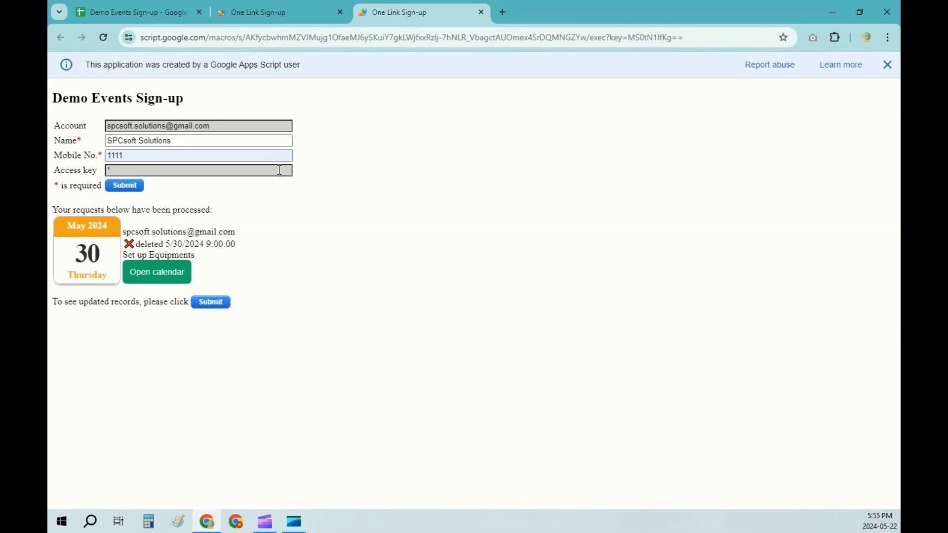
{"action": "left_click", "coordinate": [319, 14]}
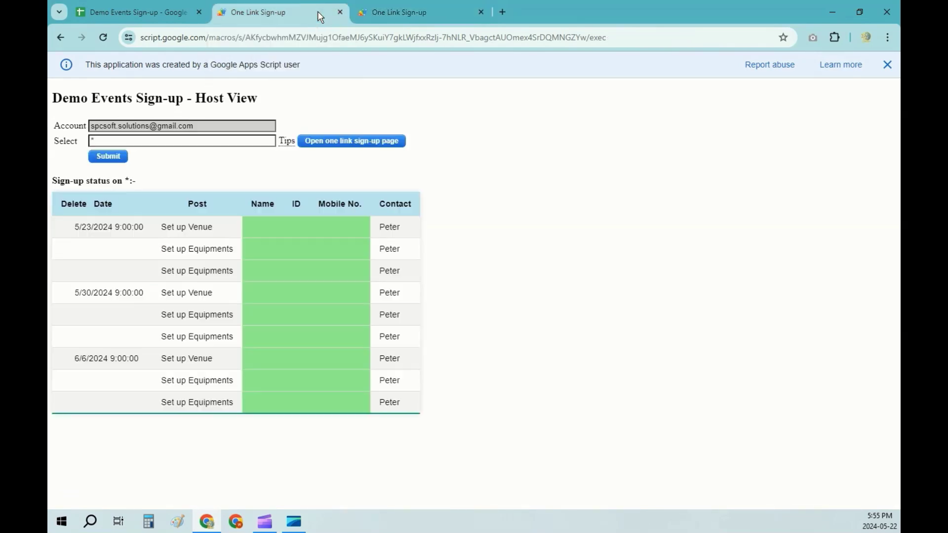
{"action": "left_click", "coordinate": [122, 157]}
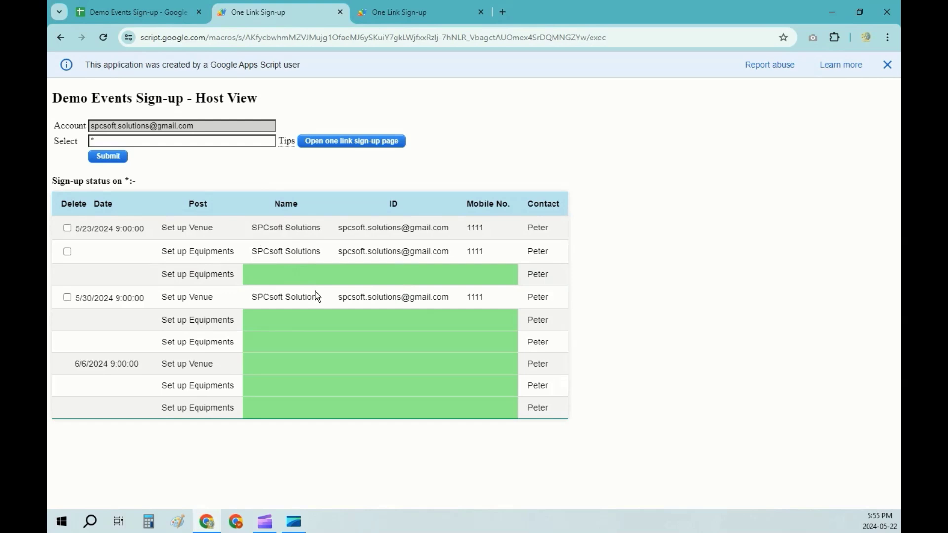
{"action": "left_click", "coordinate": [144, 7]}
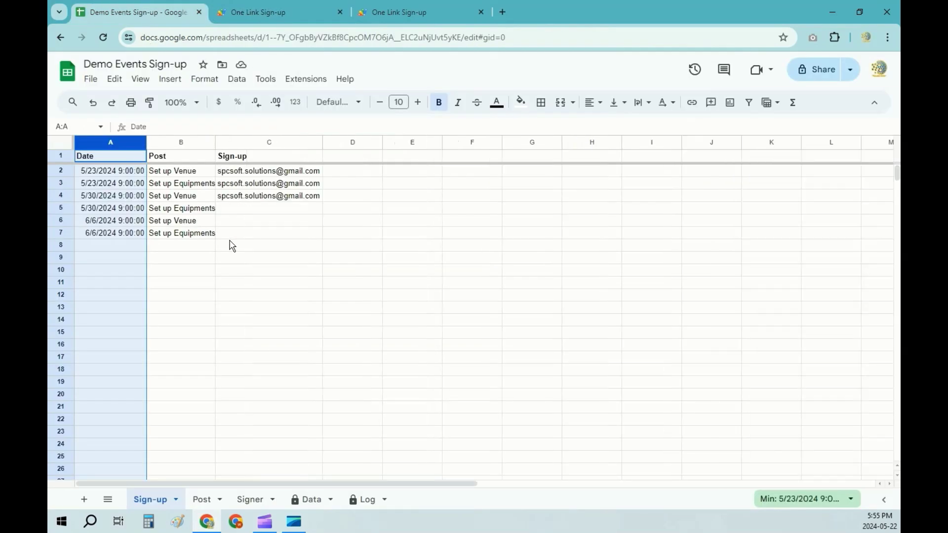
Check the Signer sheet's mobile 1111 entry, then run One Link Sign-up's Tabulate sign-ups.
{"action": "left_click", "coordinate": [197, 258]}
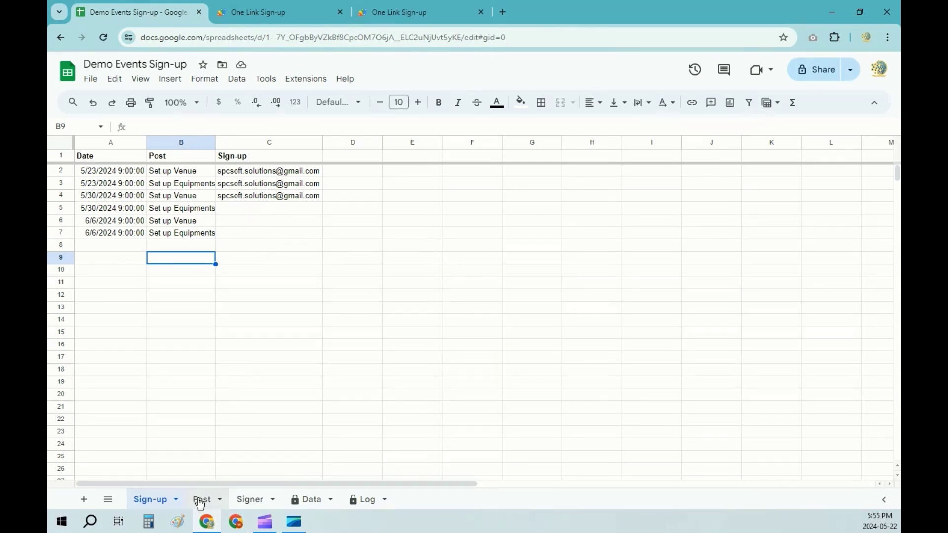
{"action": "left_click", "coordinate": [249, 499]}
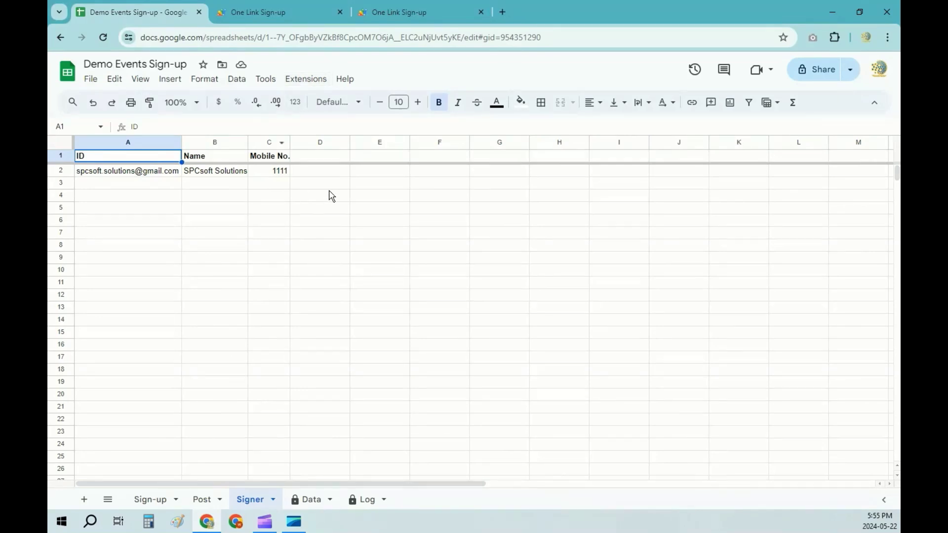
{"action": "left_click", "coordinate": [306, 79]}
{"action": "mouse_move", "coordinate": [335, 232]}
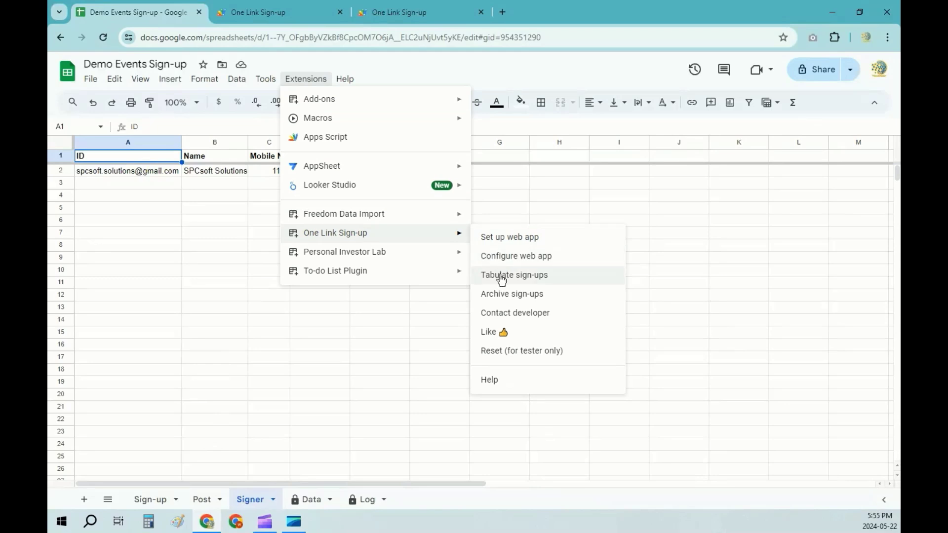
{"action": "left_click", "coordinate": [501, 279]}
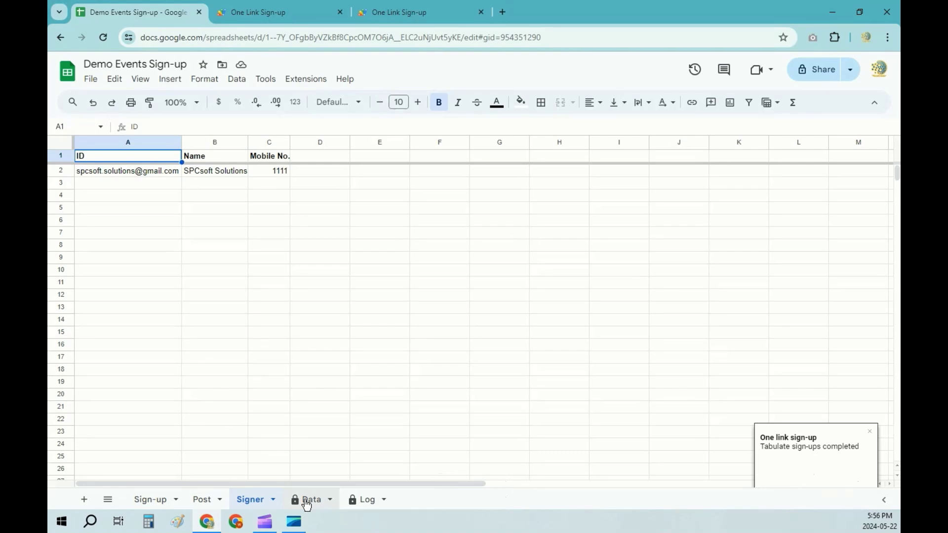
Review the Data and Log sheets, then bring up One Link Sign-up commands from the Sign-up sheet.
{"action": "left_click", "coordinate": [307, 499]}
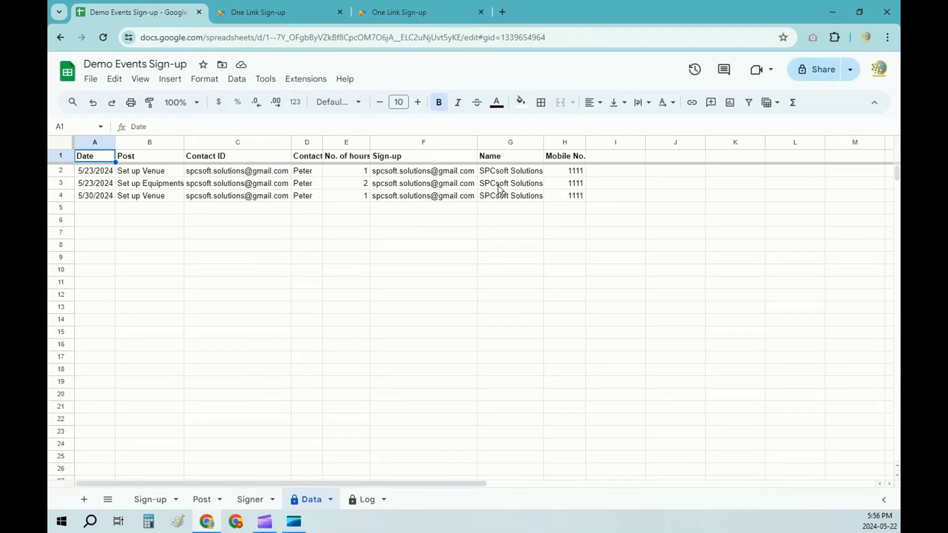
{"action": "left_click", "coordinate": [366, 500]}
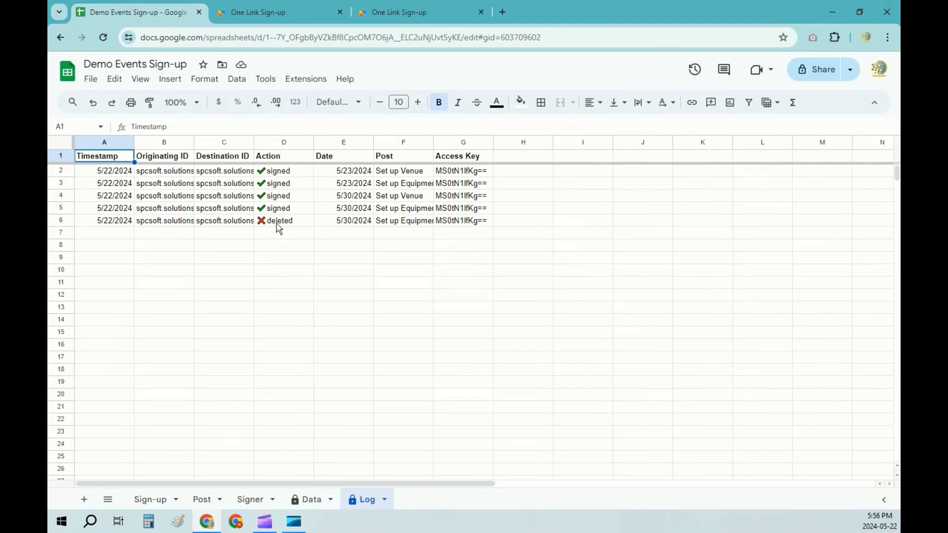
{"action": "left_click", "coordinate": [155, 504]}
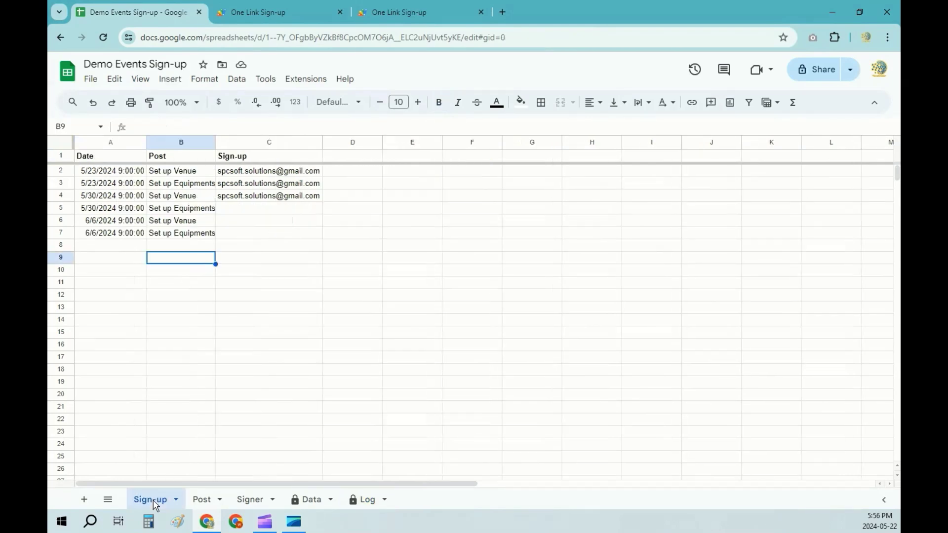
{"action": "left_click", "coordinate": [306, 79]}
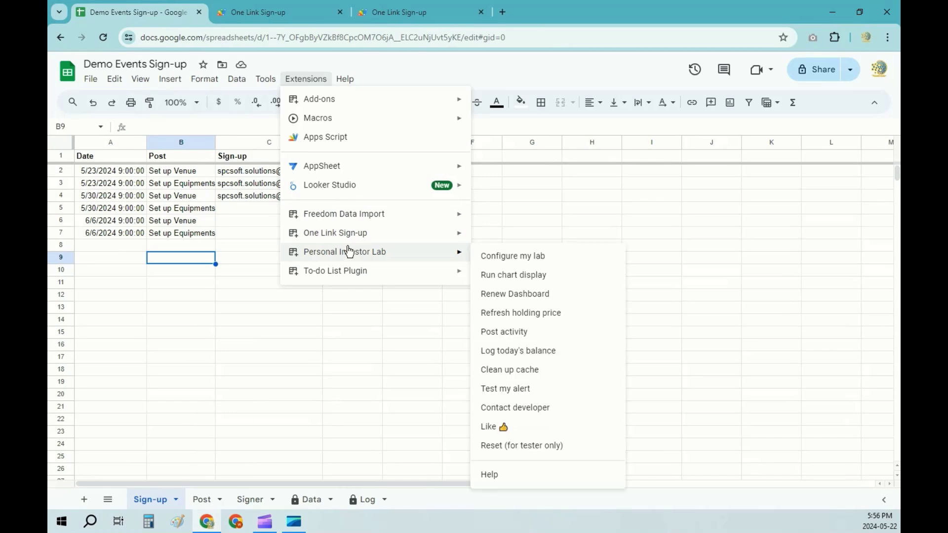